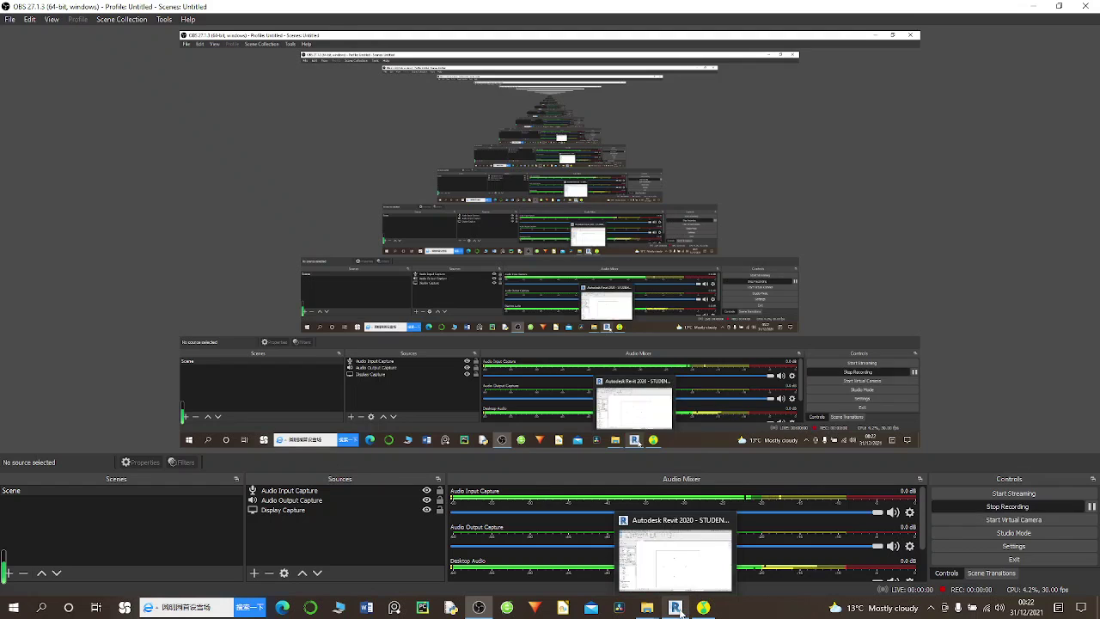
Step: Switch from OBS Studio to the Revit 2020 window showing Project1's Level 0 plan
left_click(687, 562)
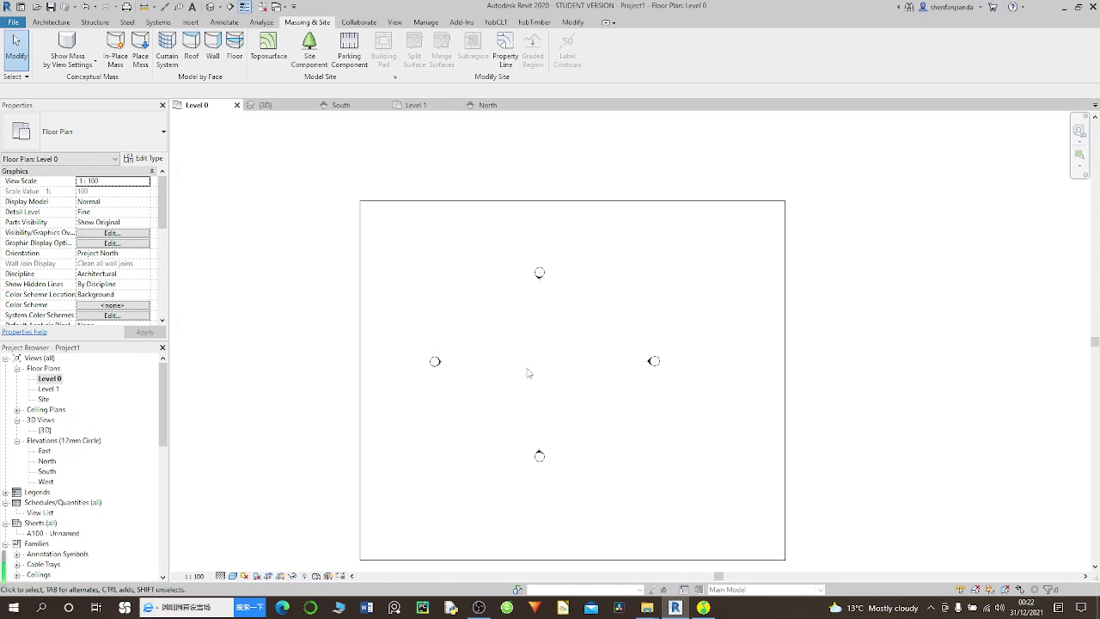
Step: Turn on Show Mass Form and Floors and create an in-place mass named 'YISE Mass 1'
left_click(69, 52)
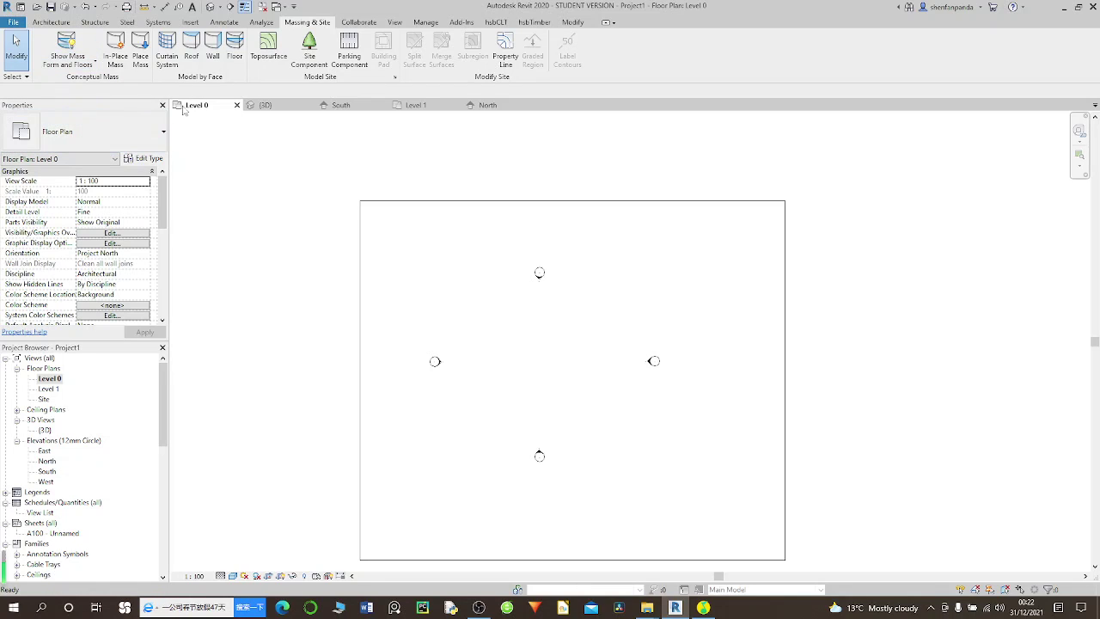
left_click(116, 56)
type("YIJIE Mass 1")
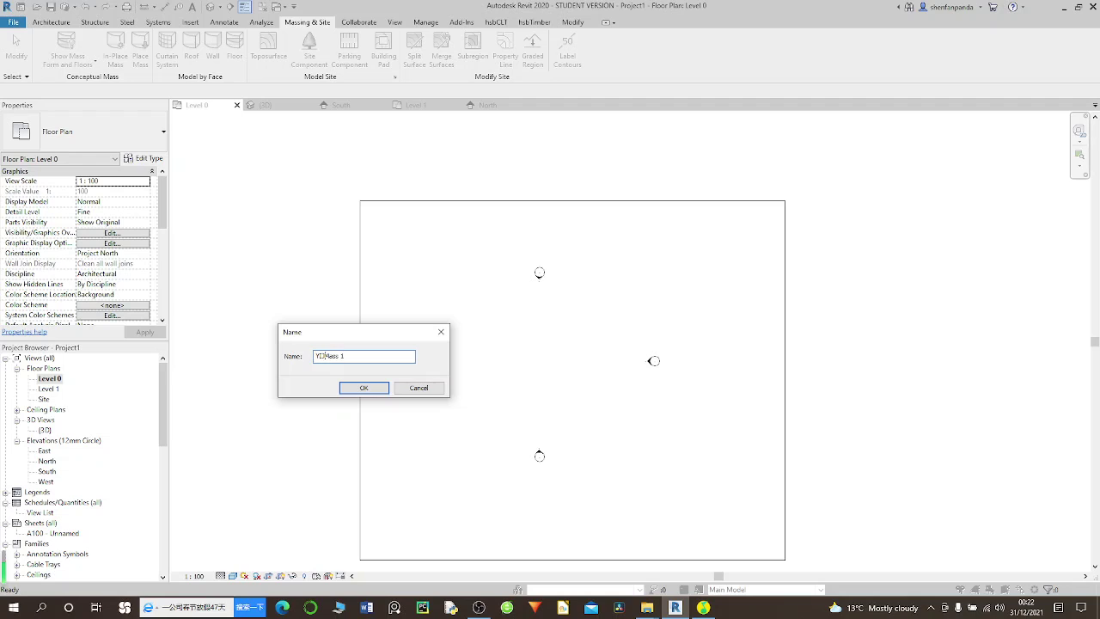
left_click(363, 389)
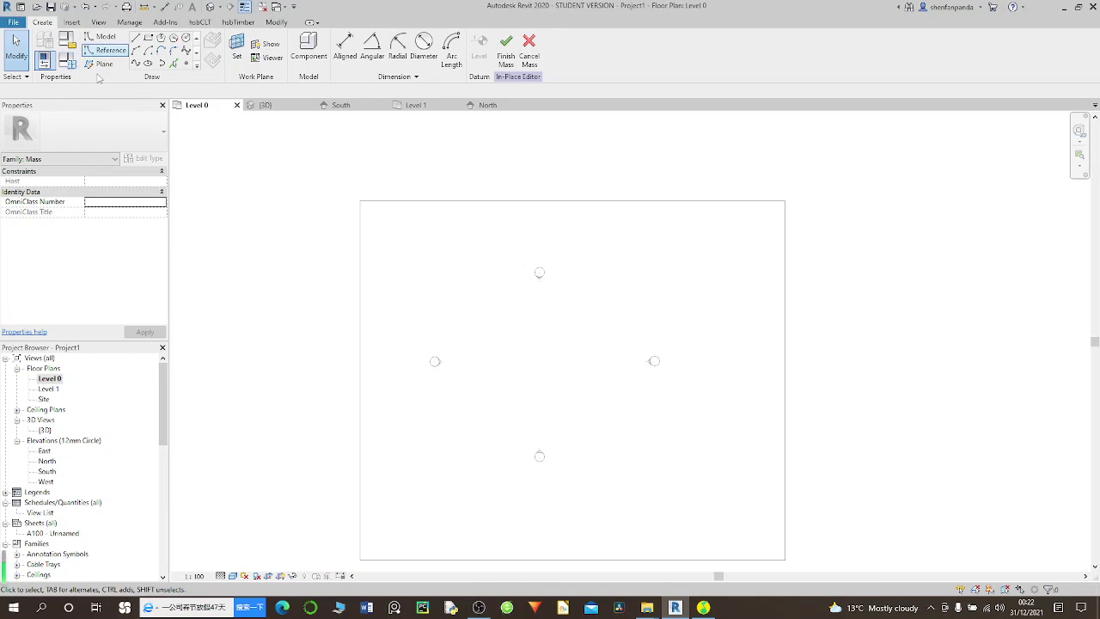
Step: Draw three horizontal reference planes at rising heights across the Level 0 plan
left_click(430, 506)
left_click(606, 504)
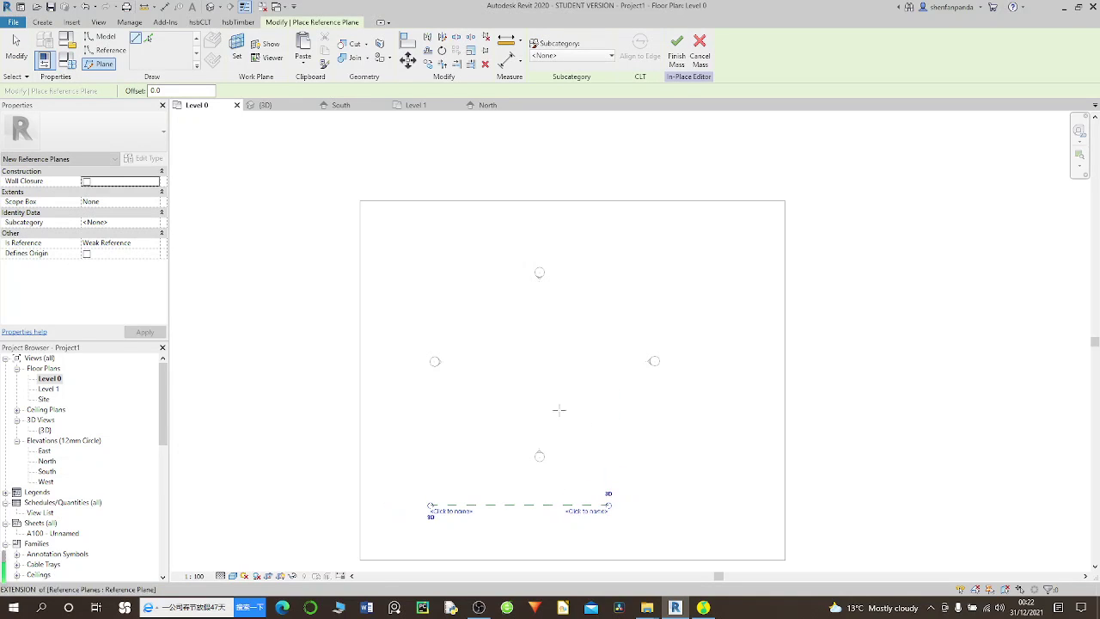
left_click(459, 391)
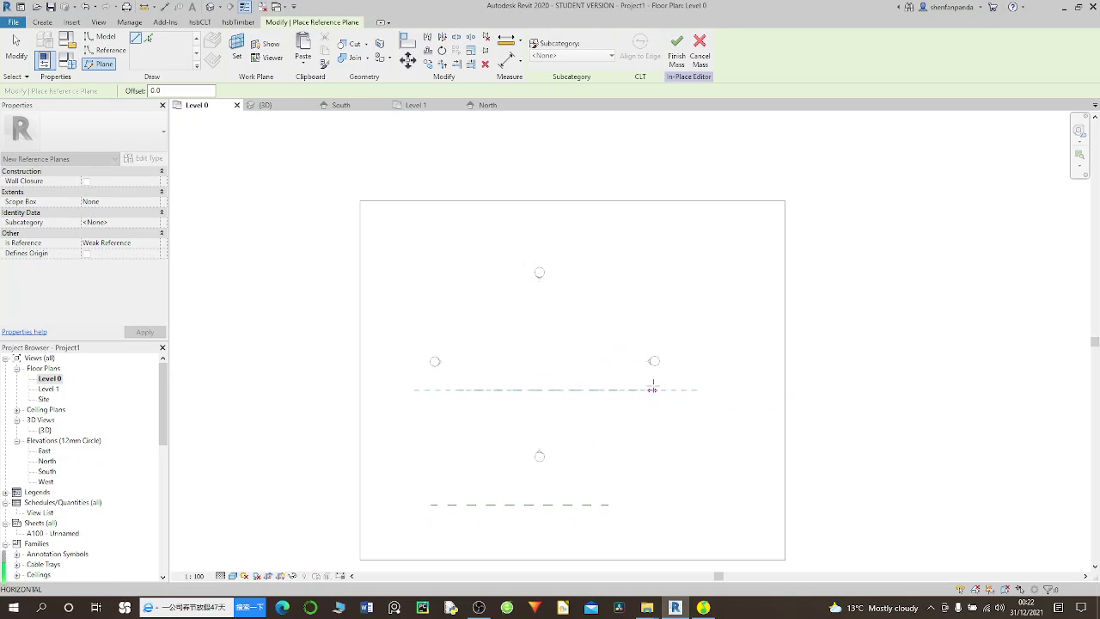
left_click(659, 389)
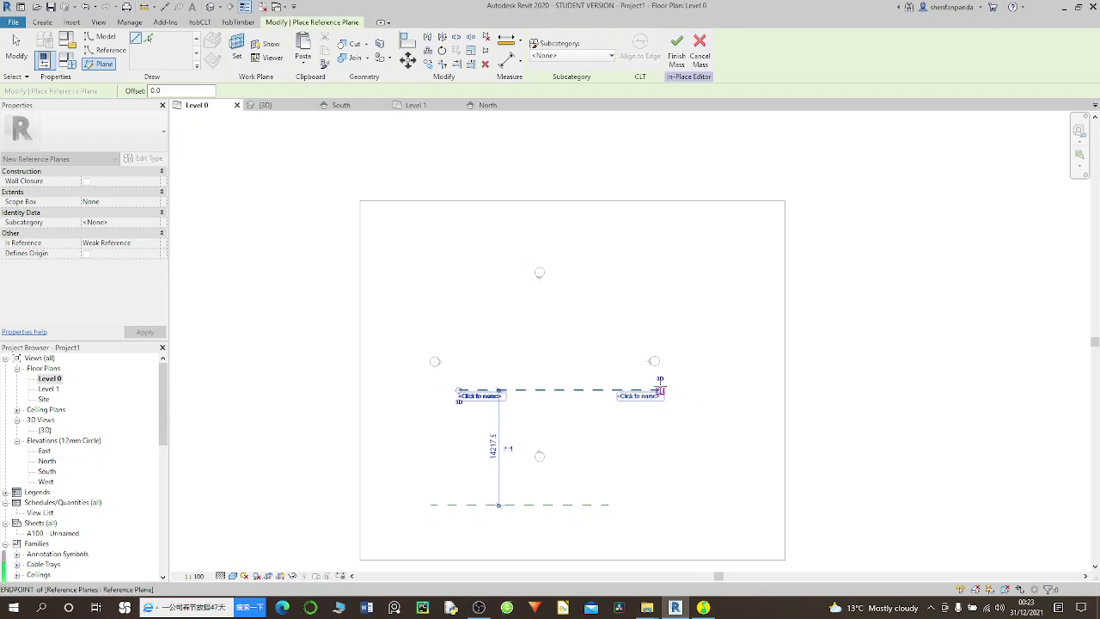
left_click(396, 292)
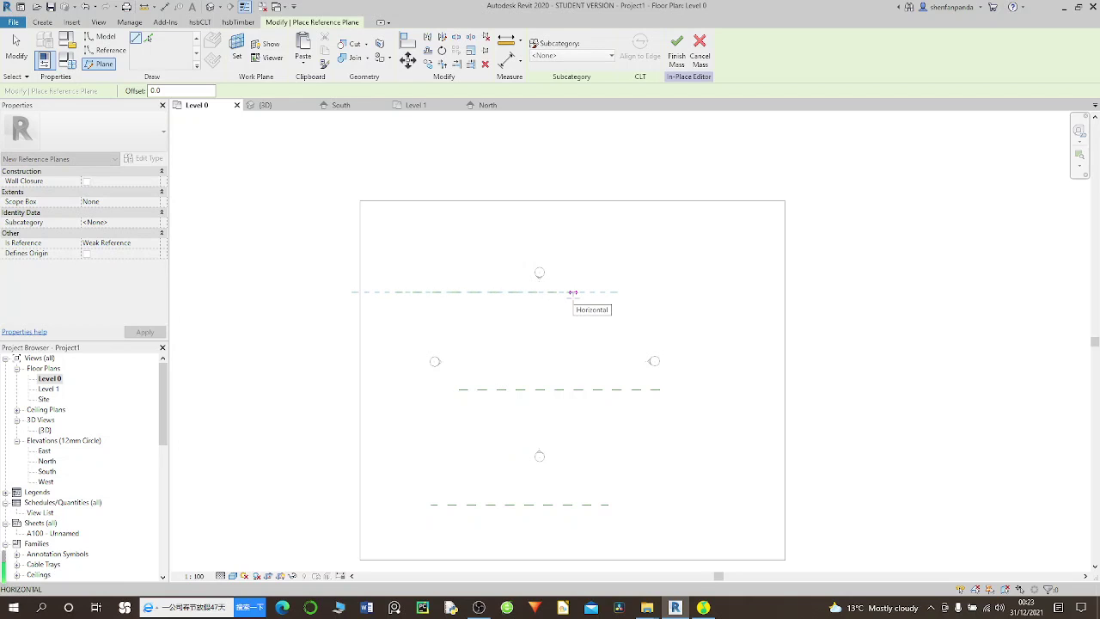
left_click(573, 293)
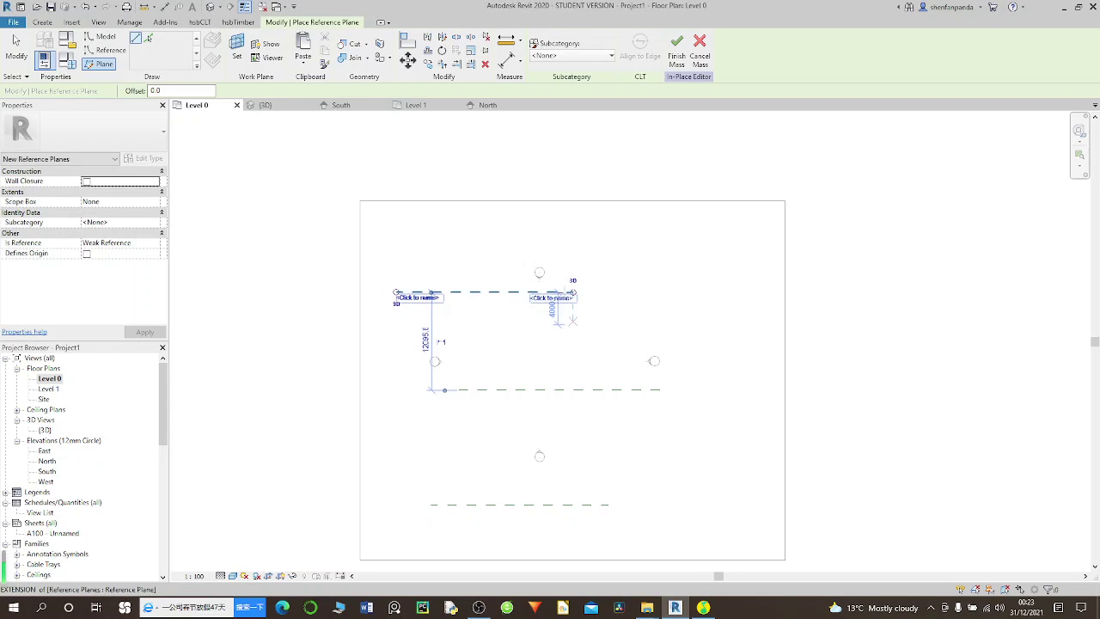
Step: Add a fourth horizontal reference plane near the top right, then exit the Plane tool
left_click(604, 390)
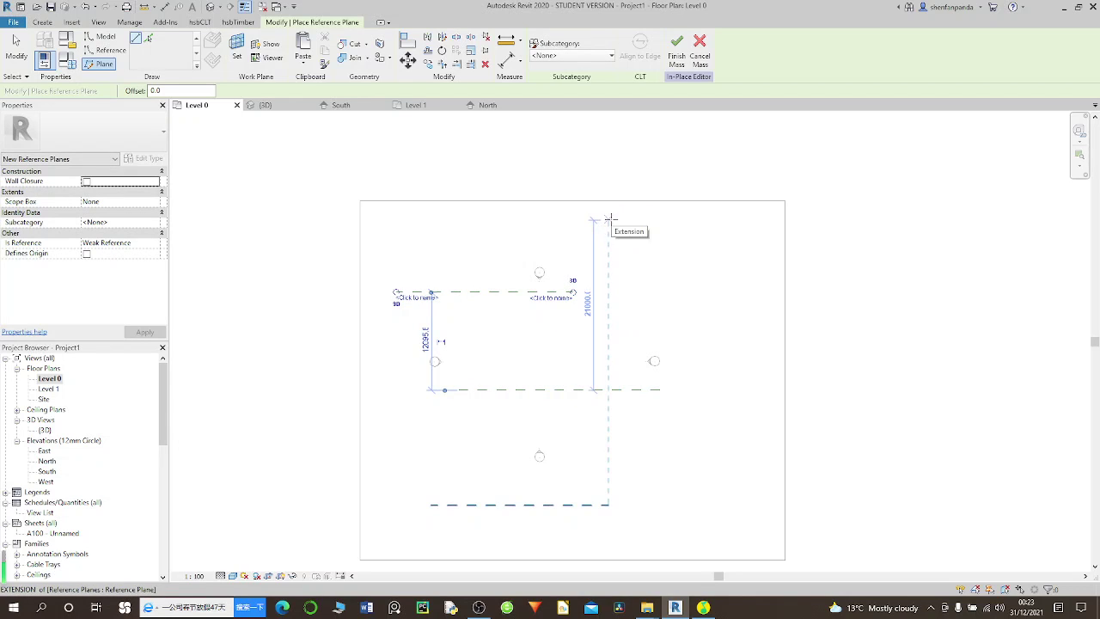
key("Escape")
left_click(678, 217)
left_click(733, 220)
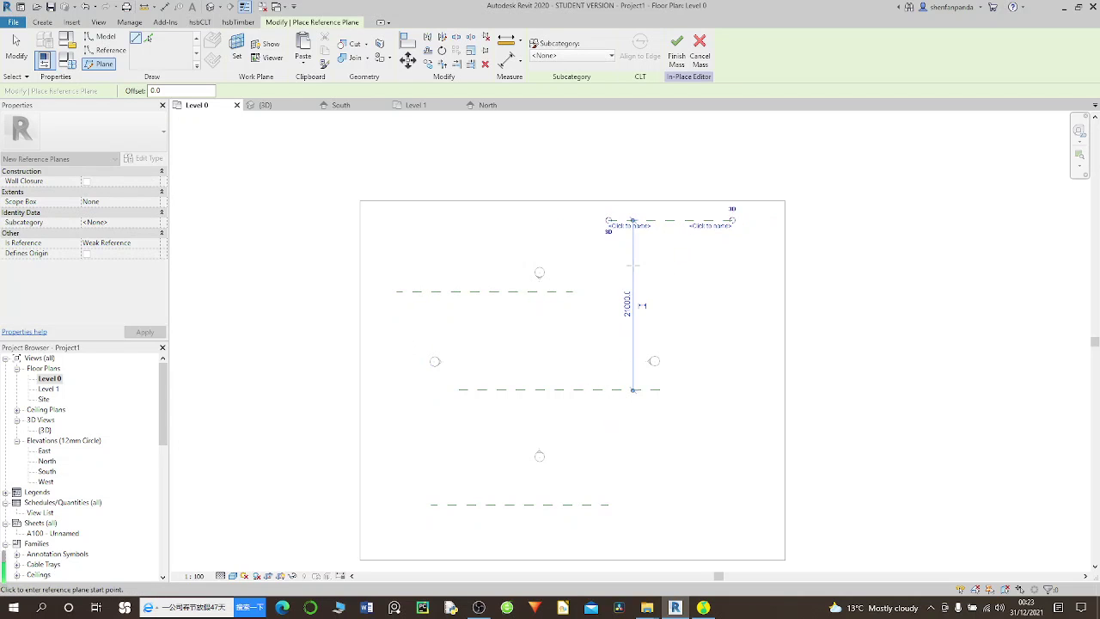
right_click(671, 251)
left_click(688, 257)
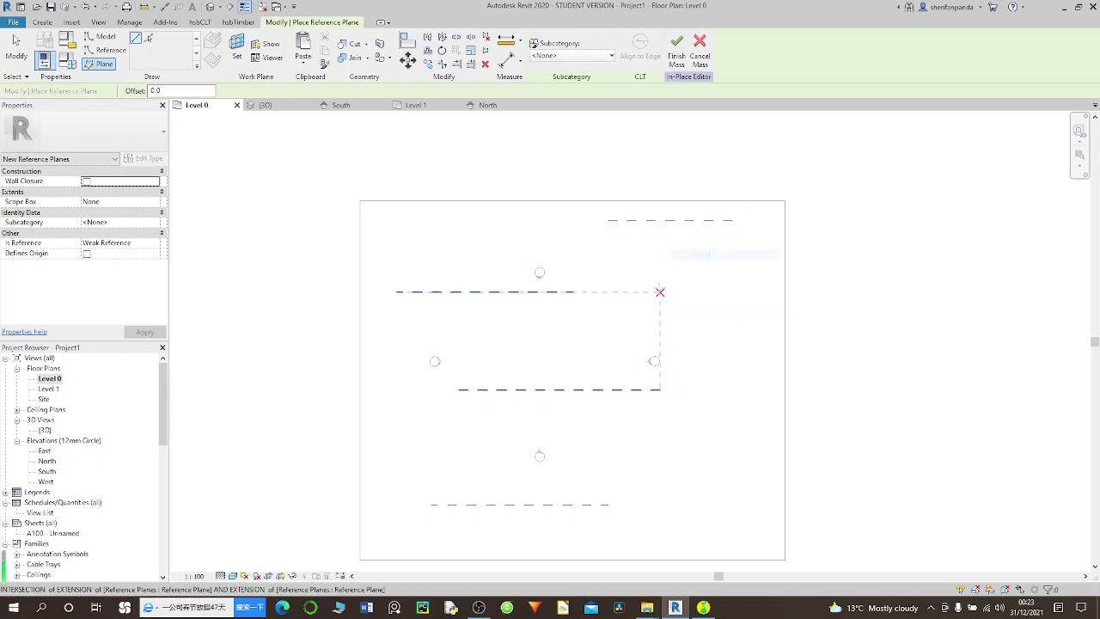
key("Escape")
key("Escape")
left_click(484, 506)
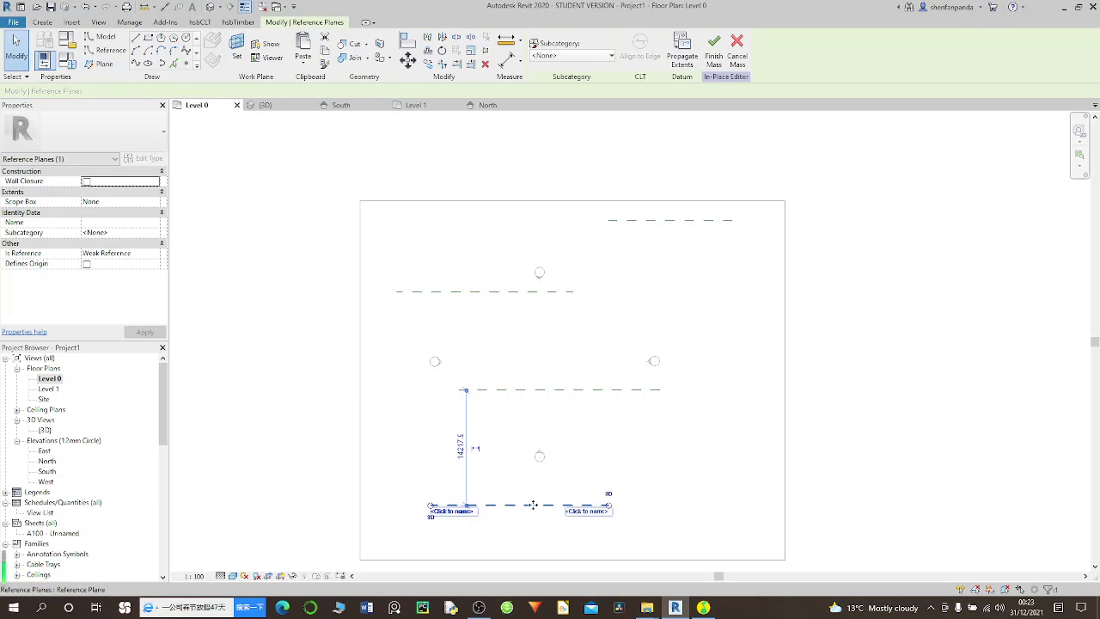
Step: Name the bottom reference plane RP1 and the second one RP2
left_click(576, 513)
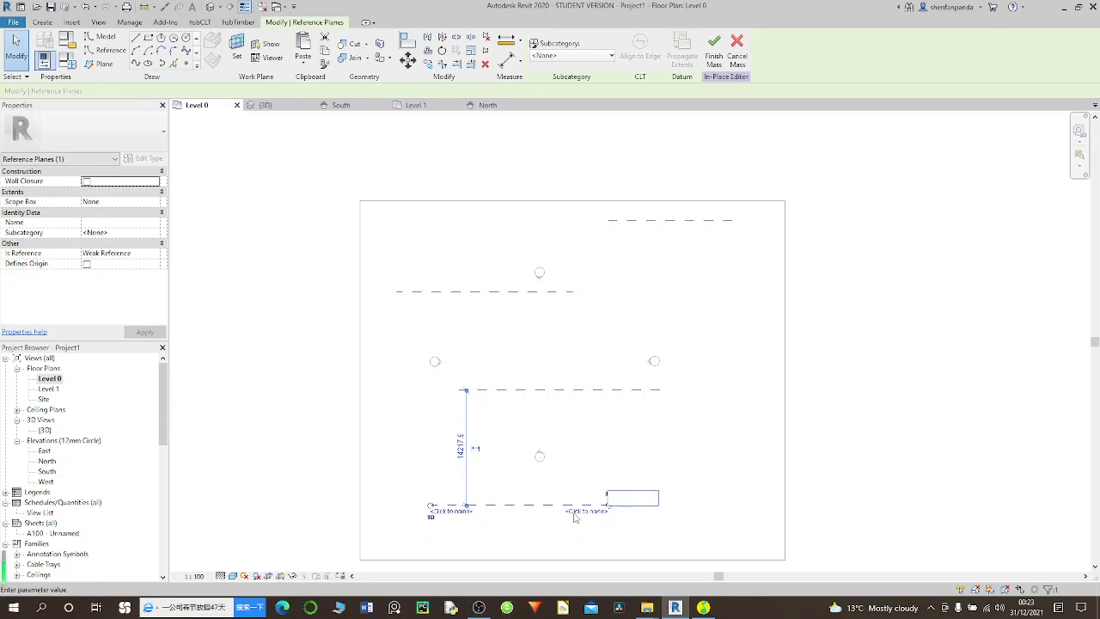
type("RP1")
key("Return")
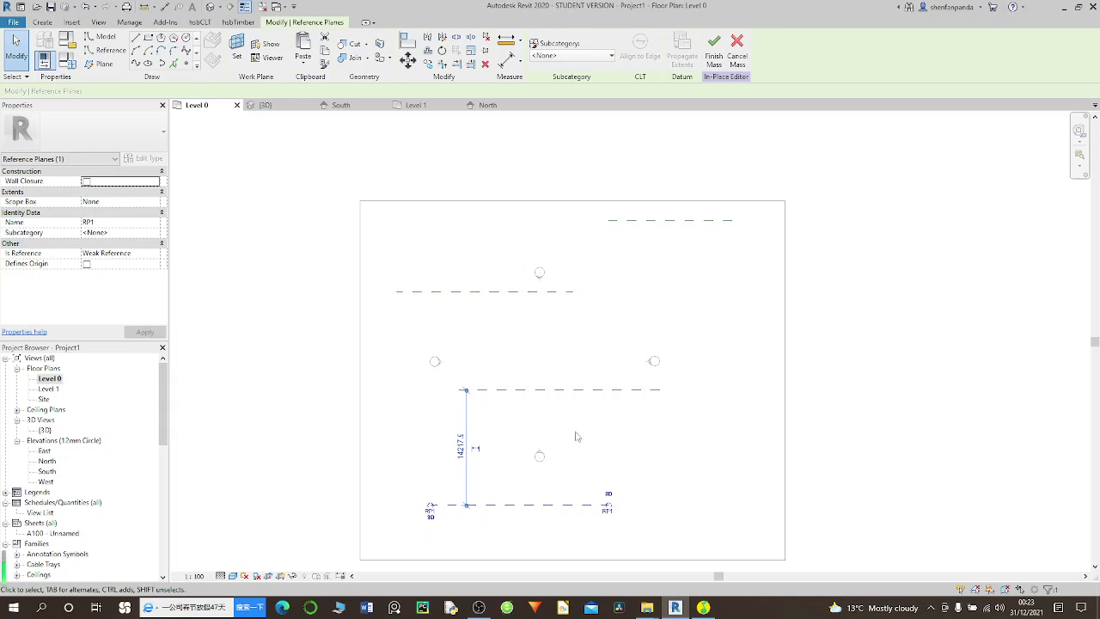
left_click(579, 392)
left_click(635, 401)
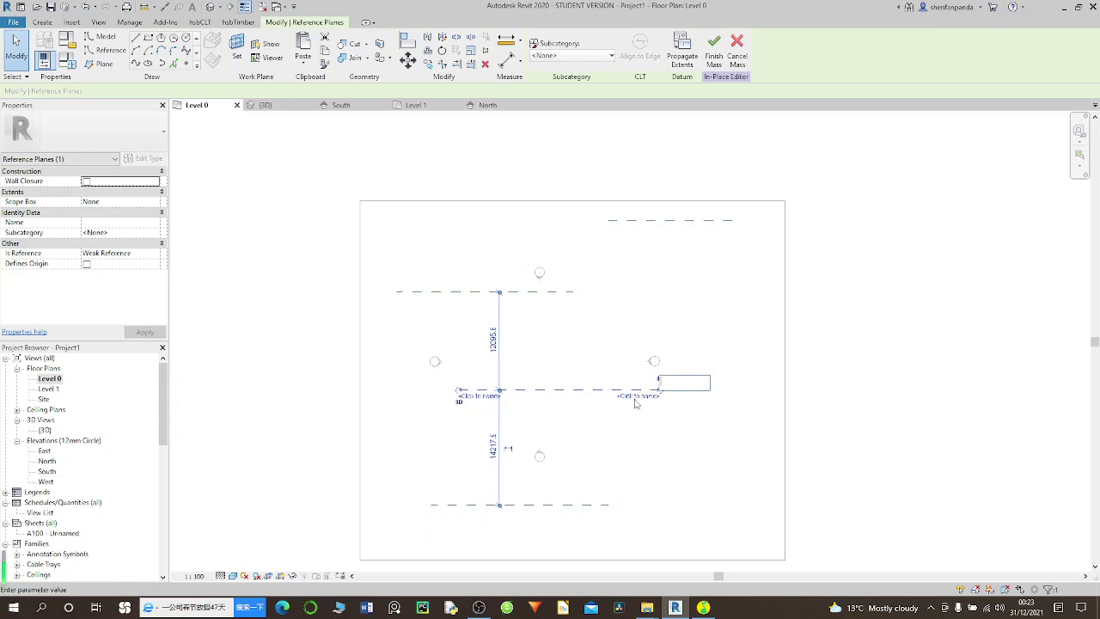
type("RP2")
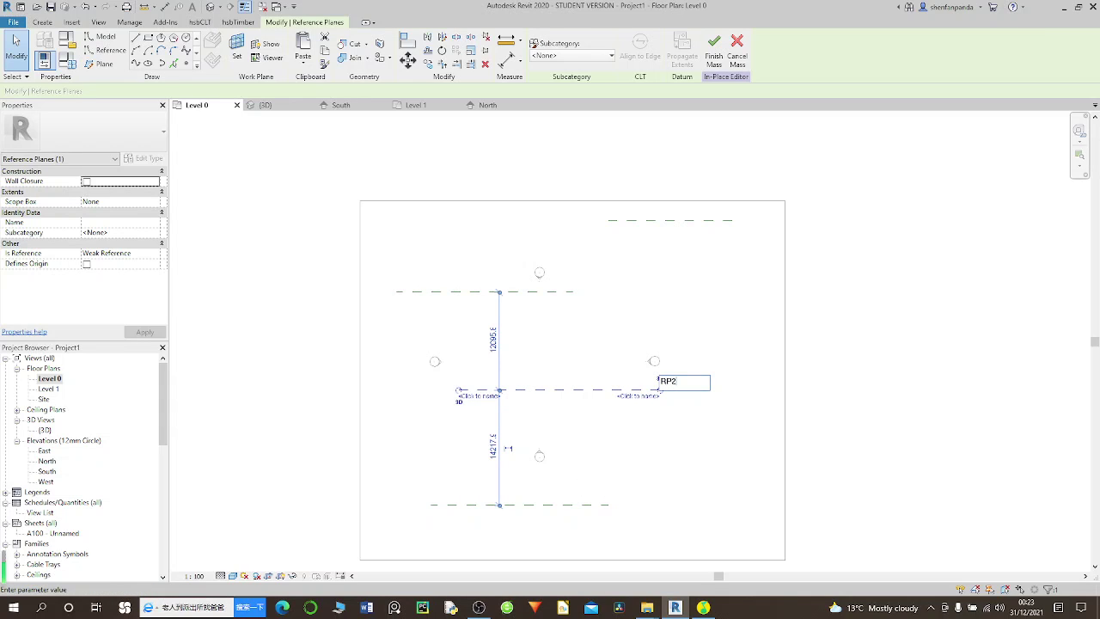
key("Return")
Step: Name the third reference plane RP3 and the top one RP4
left_click(529, 292)
right_click(528, 295)
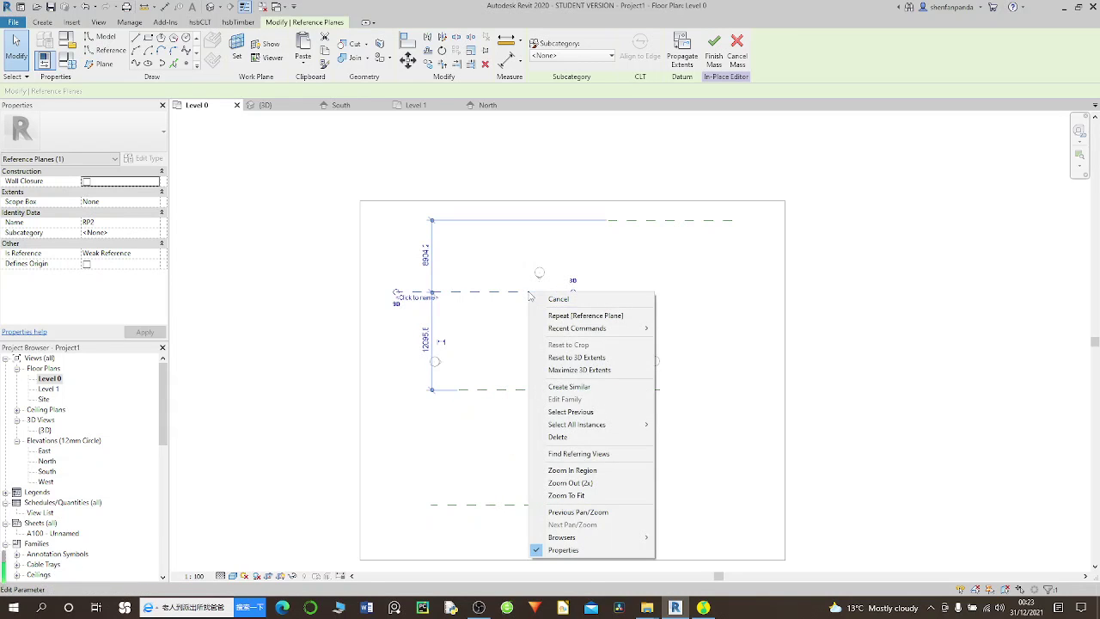
mouse_move(577, 425)
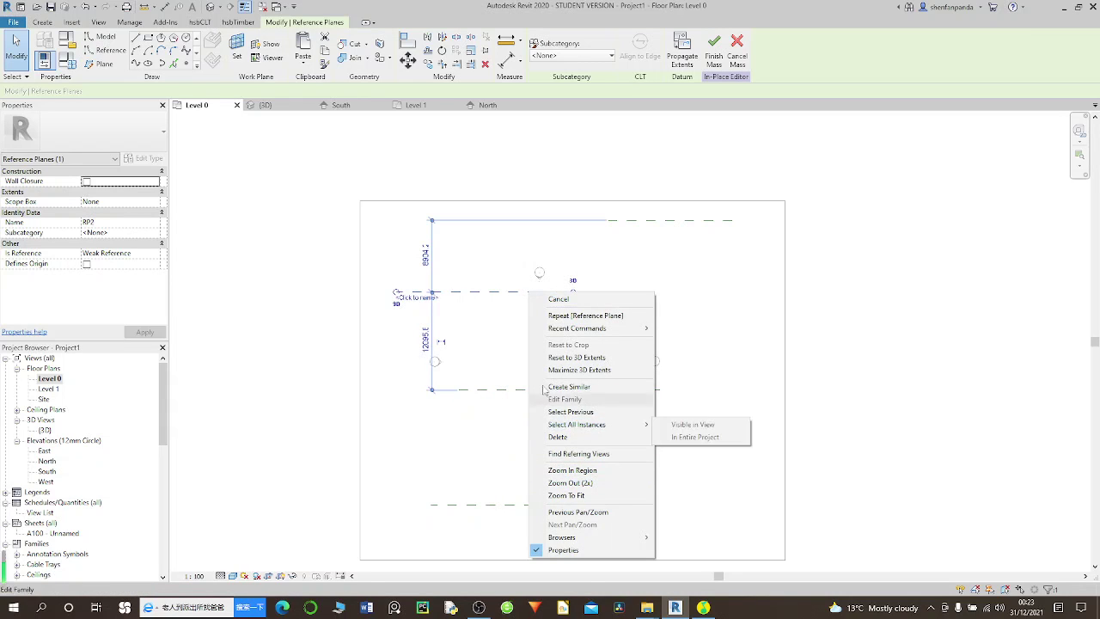
key("Escape")
left_click(546, 299)
type("RP3")
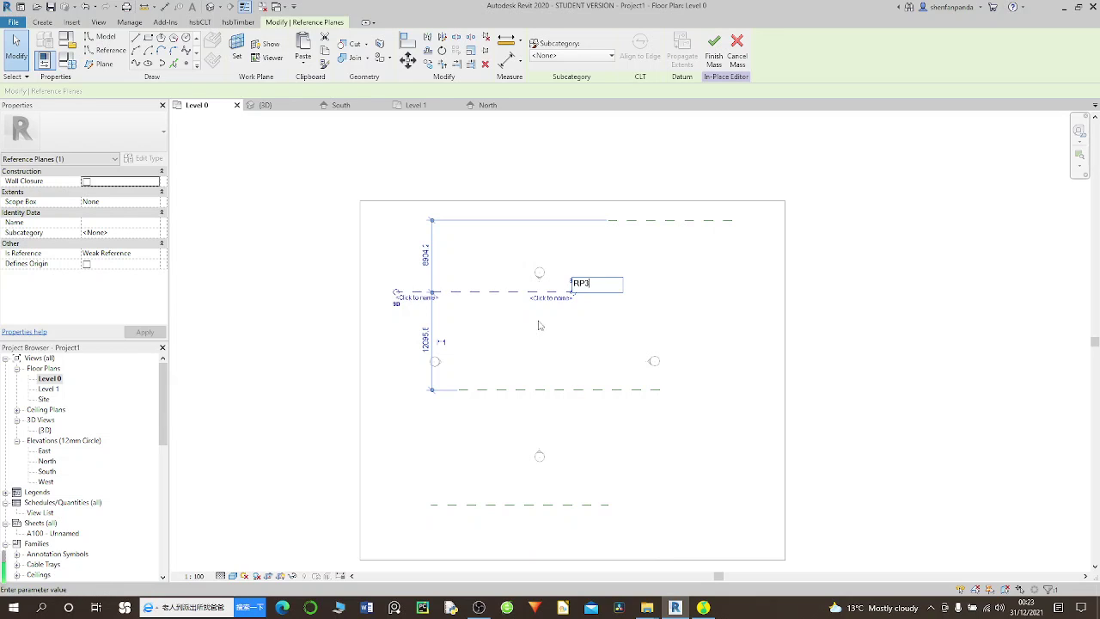
key("Return")
left_click(705, 221)
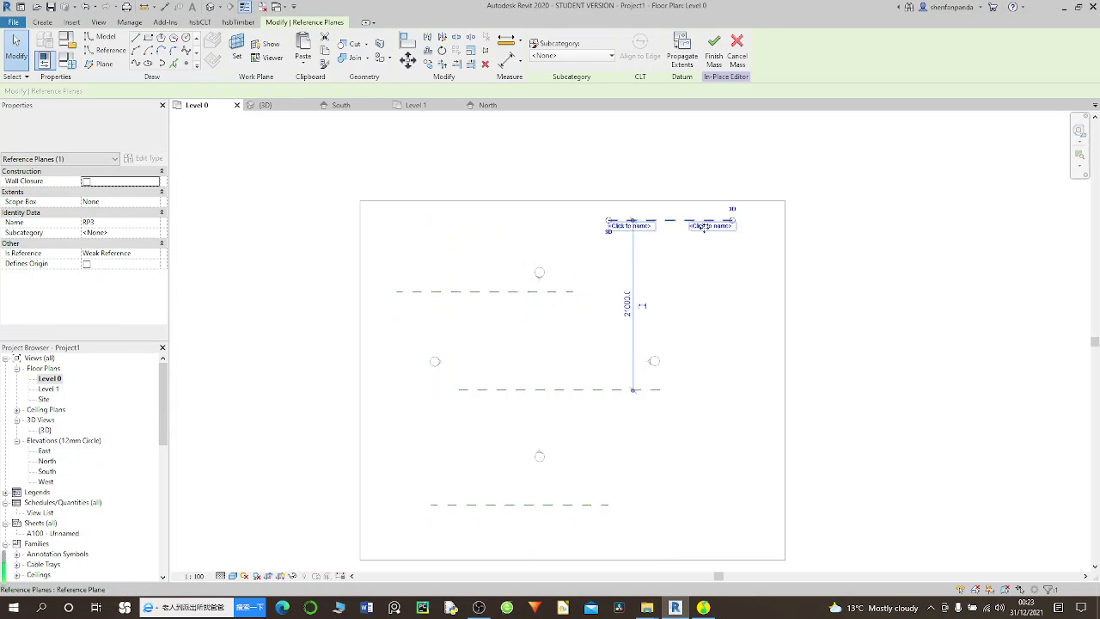
left_click(705, 226)
type("RP4")
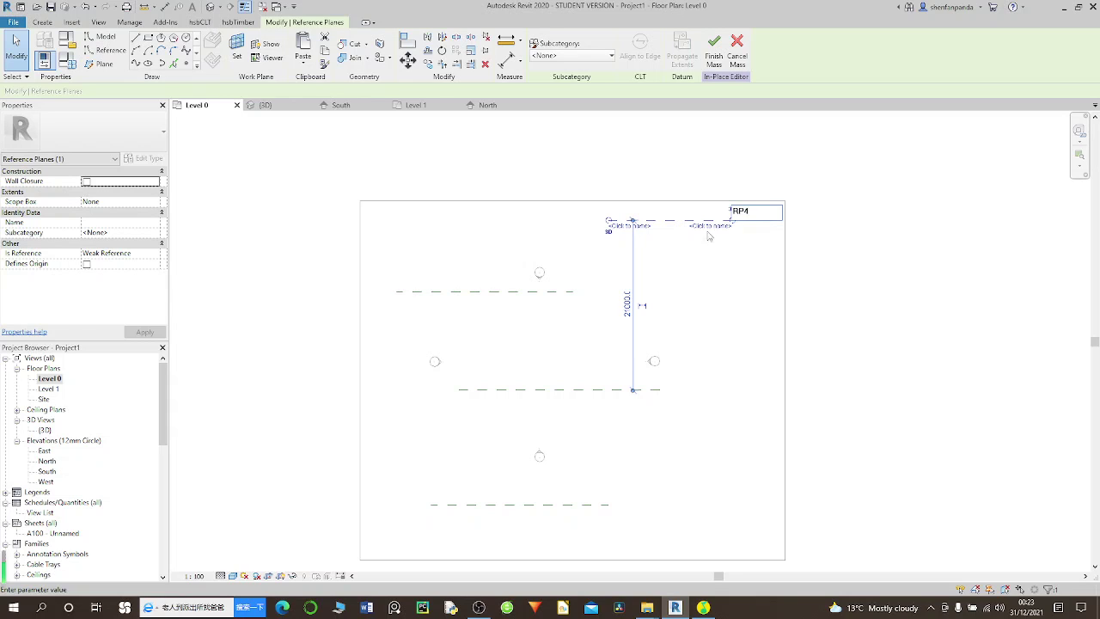
key("Return")
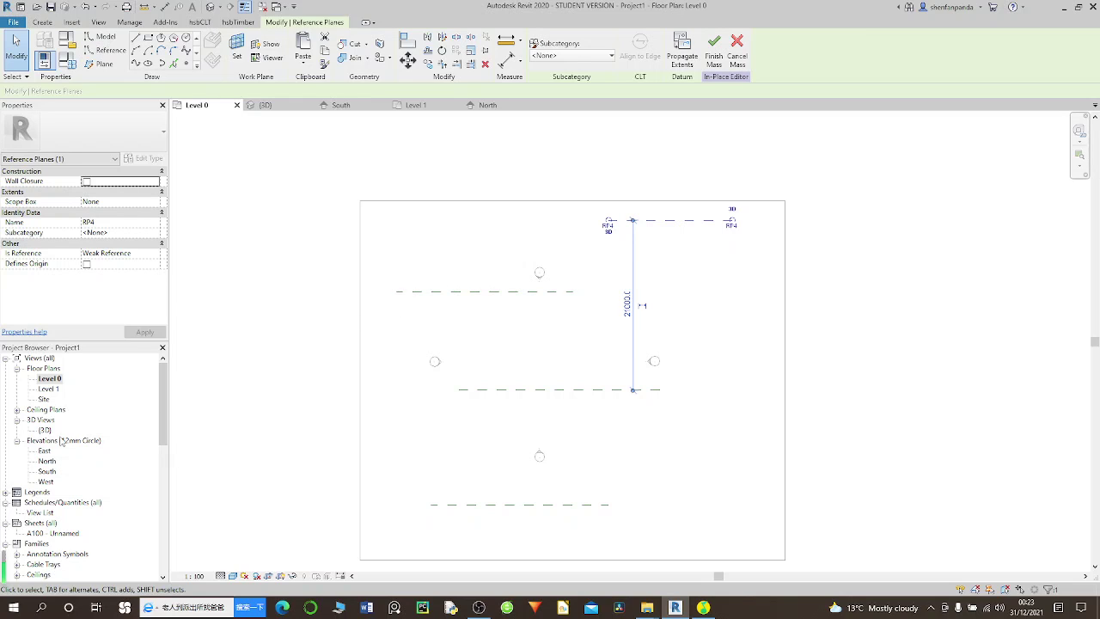
Step: Open the South elevation and set Reference Plane RP1 as the work plane for a rectangle
double_click(47, 471)
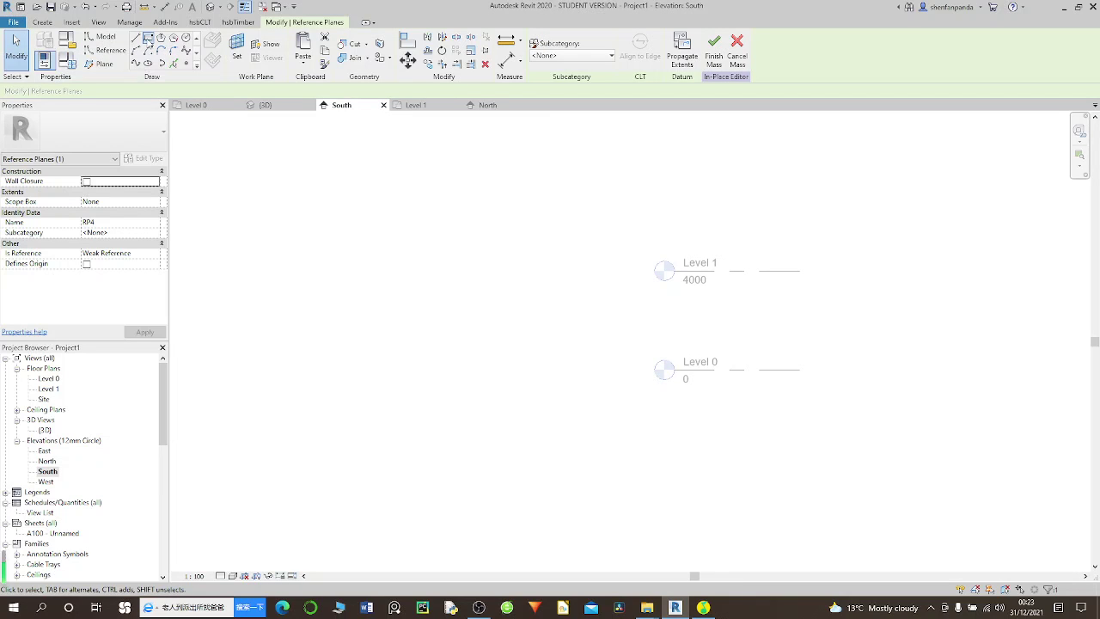
left_click(148, 38)
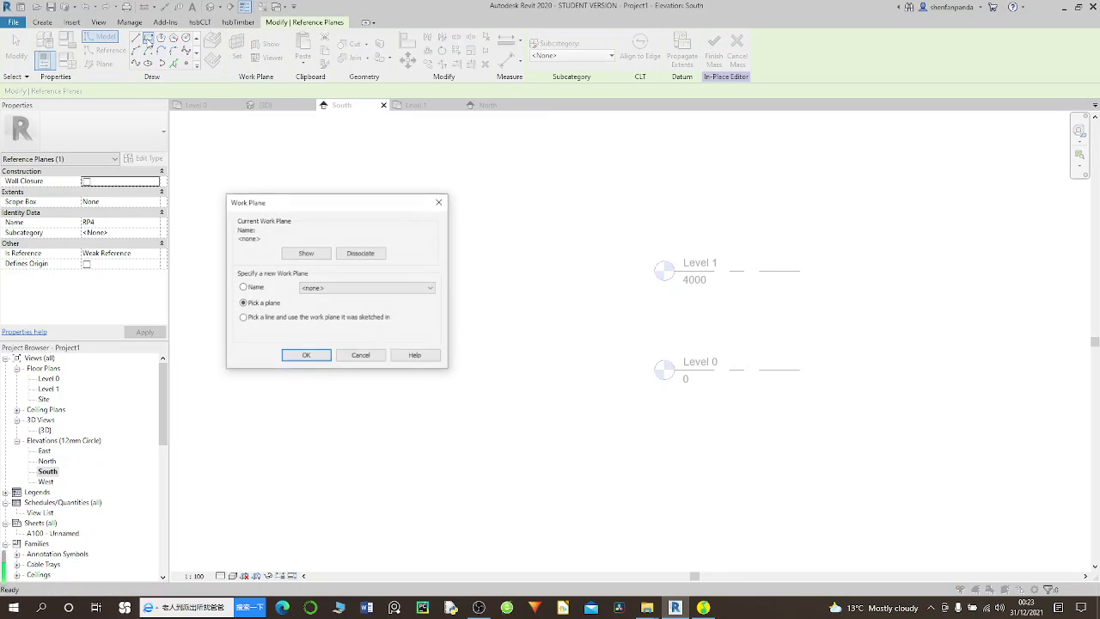
left_click(244, 287)
left_click(314, 288)
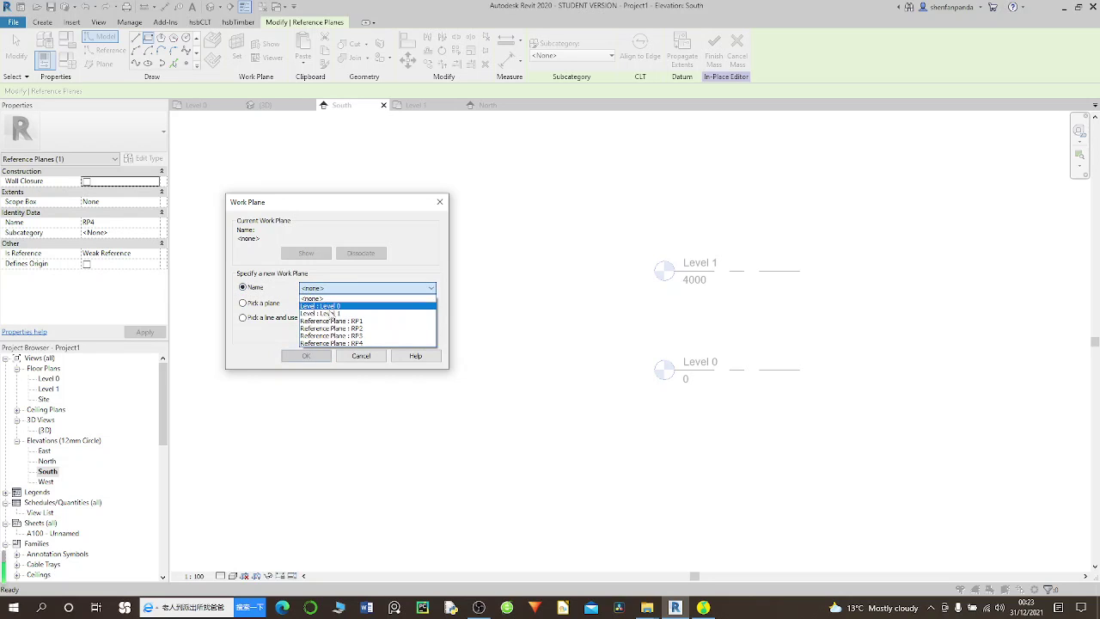
left_click(334, 321)
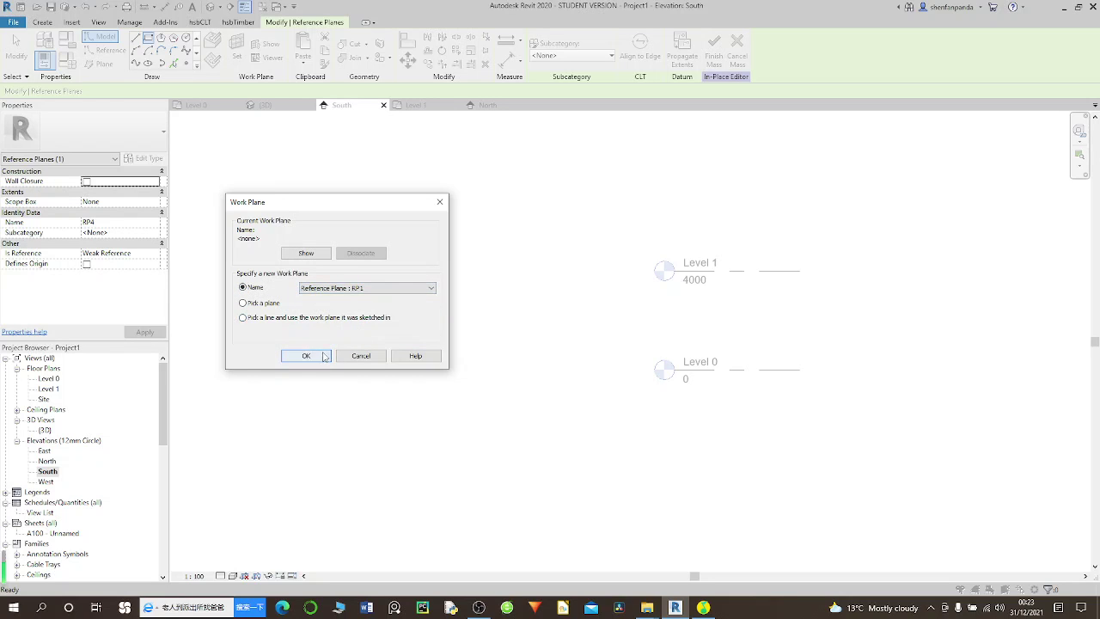
left_click(318, 356)
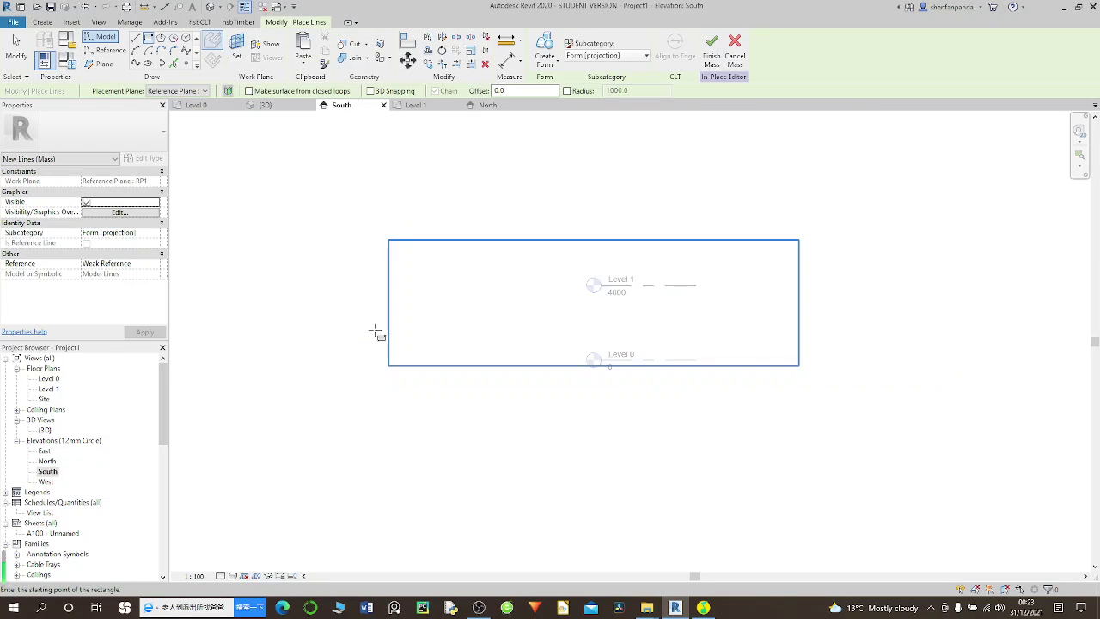
Step: Draw a 5700 x 3300 rectangle profile on RP1 after cancelling two false starts
scroll(376, 334, "down", 2)
scroll(617, 334, "up", 1)
scroll(616, 335, "up", 1)
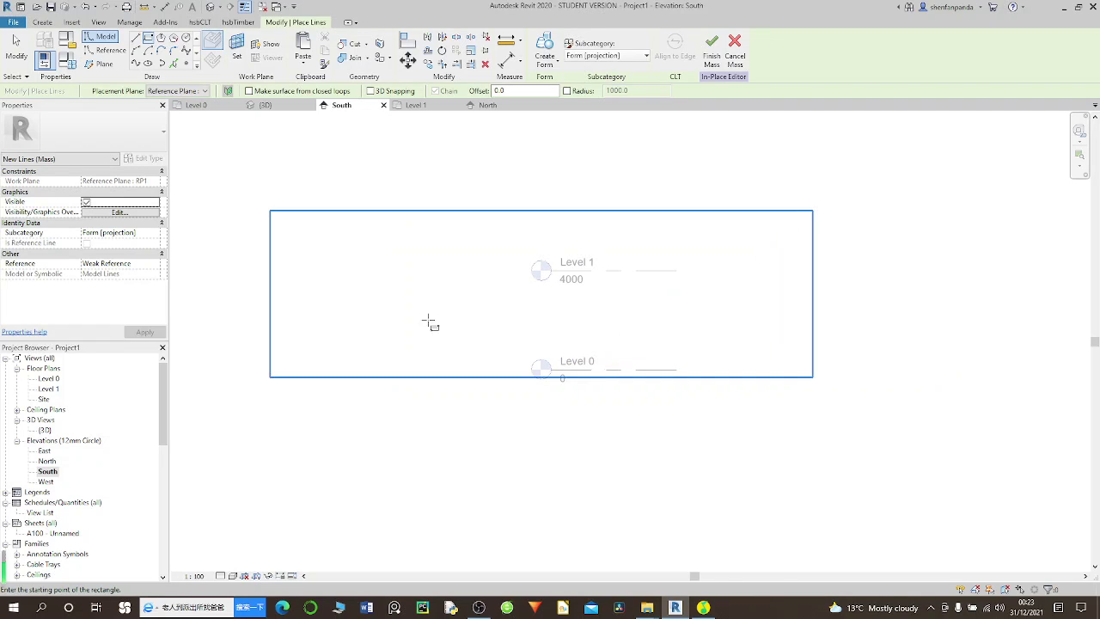
left_click(378, 294)
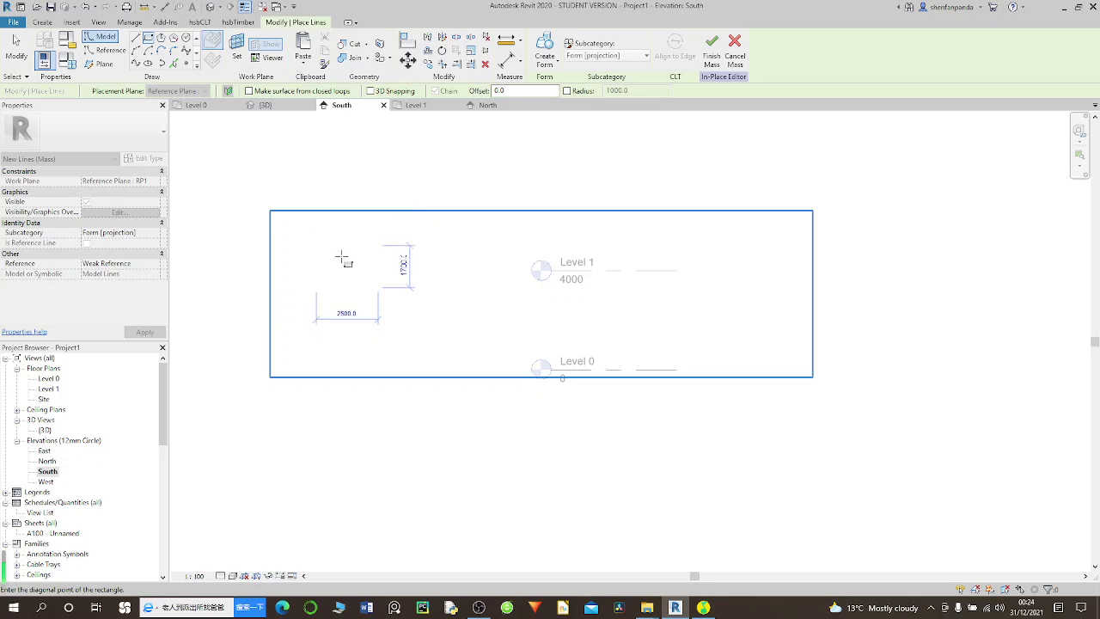
right_click(476, 328)
left_click(502, 333)
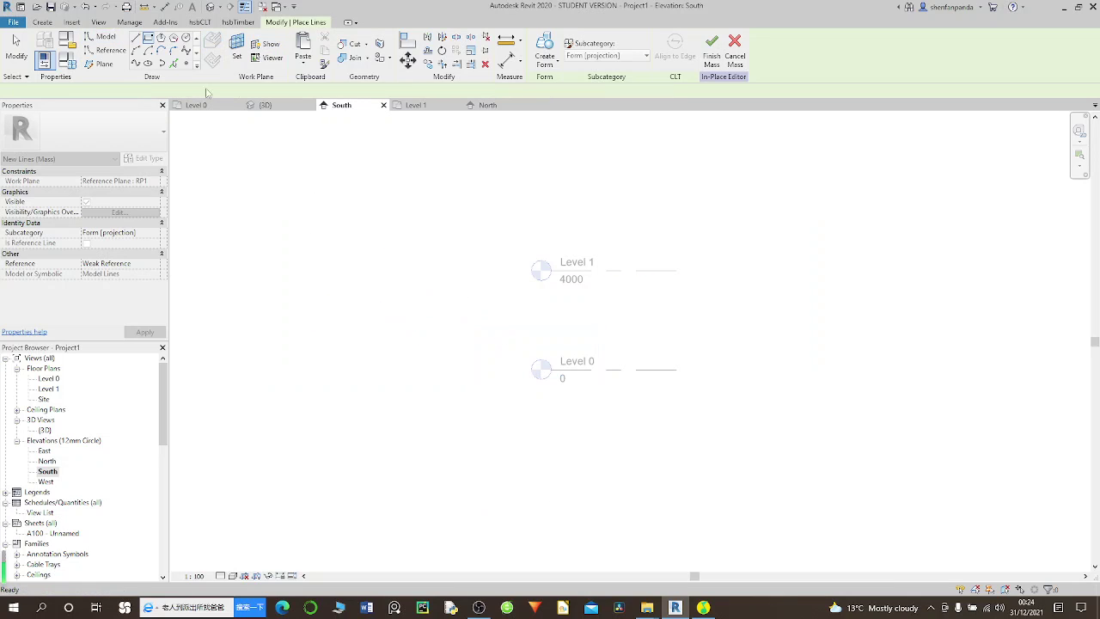
left_click(211, 39)
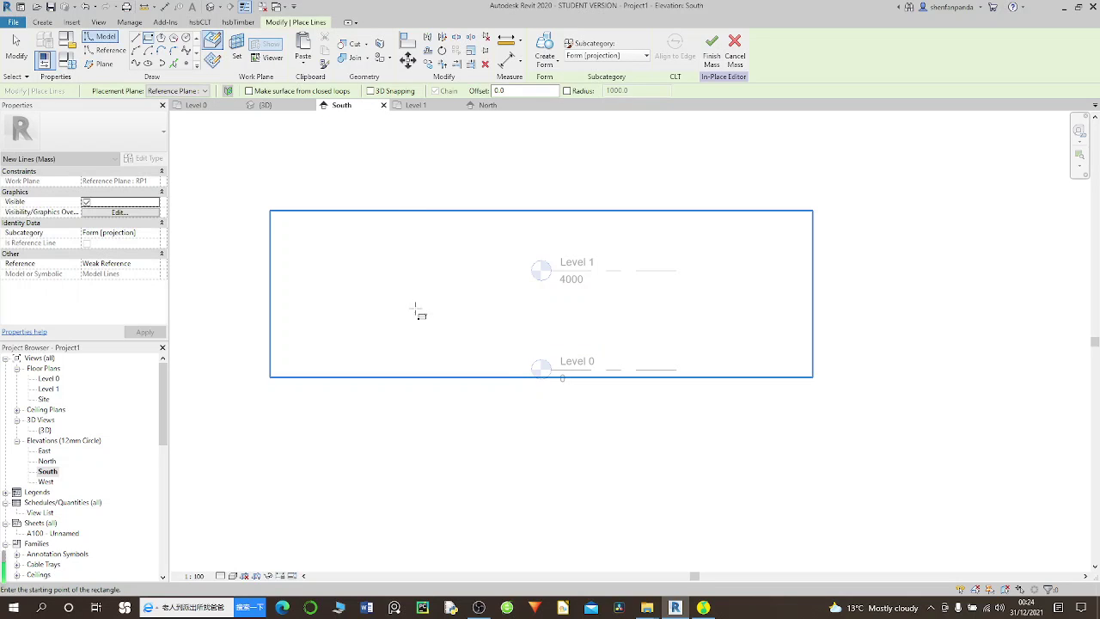
left_click(383, 270)
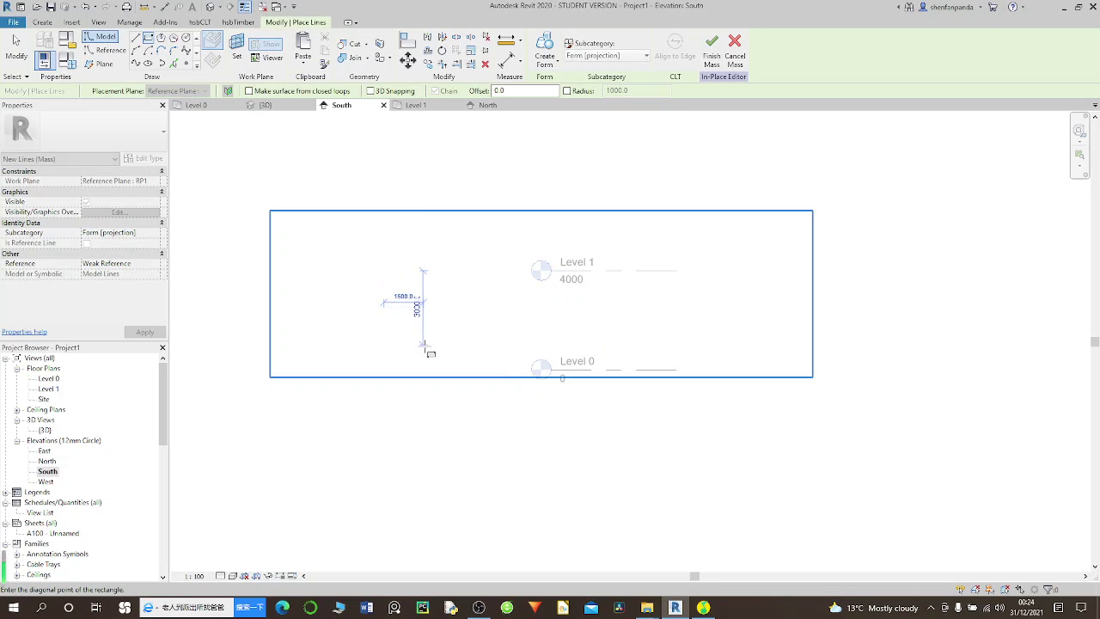
right_click(427, 338)
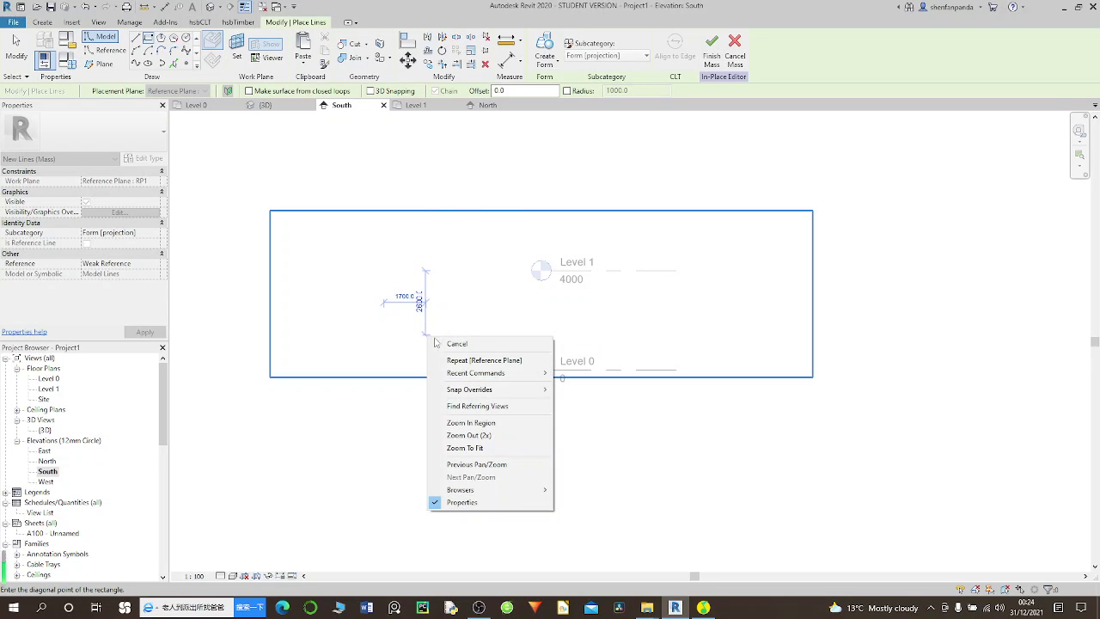
left_click(443, 344)
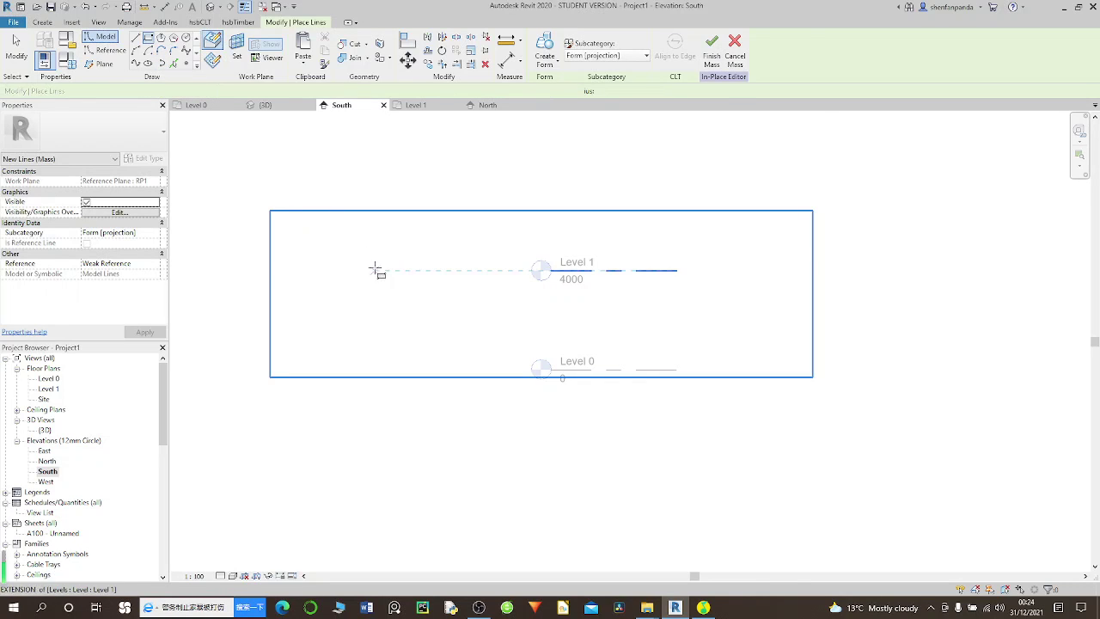
left_click(344, 270)
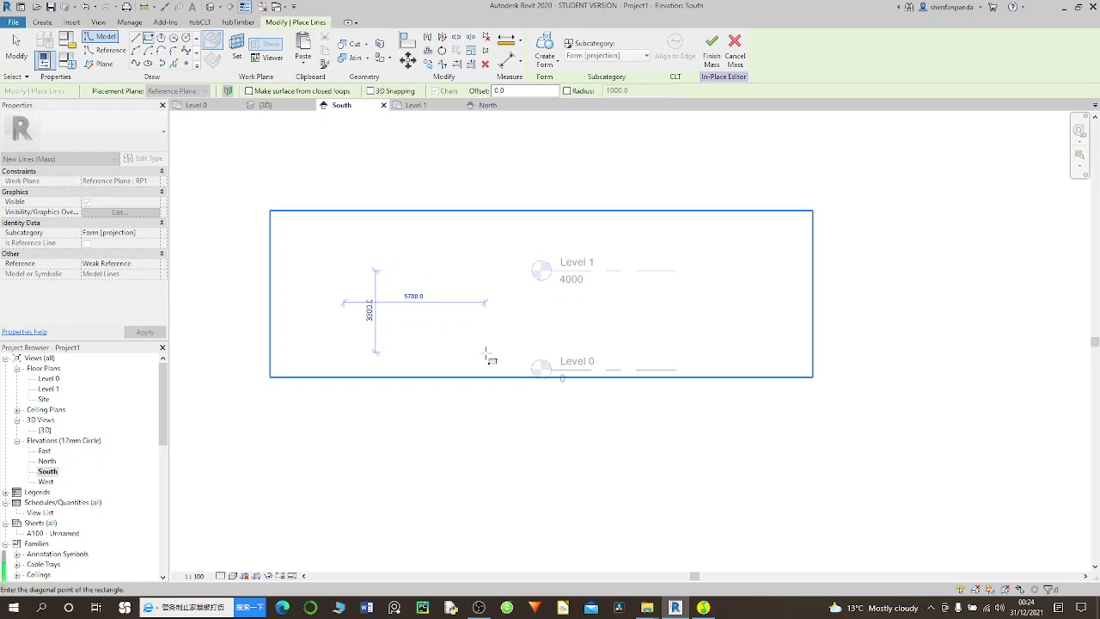
left_click(490, 356)
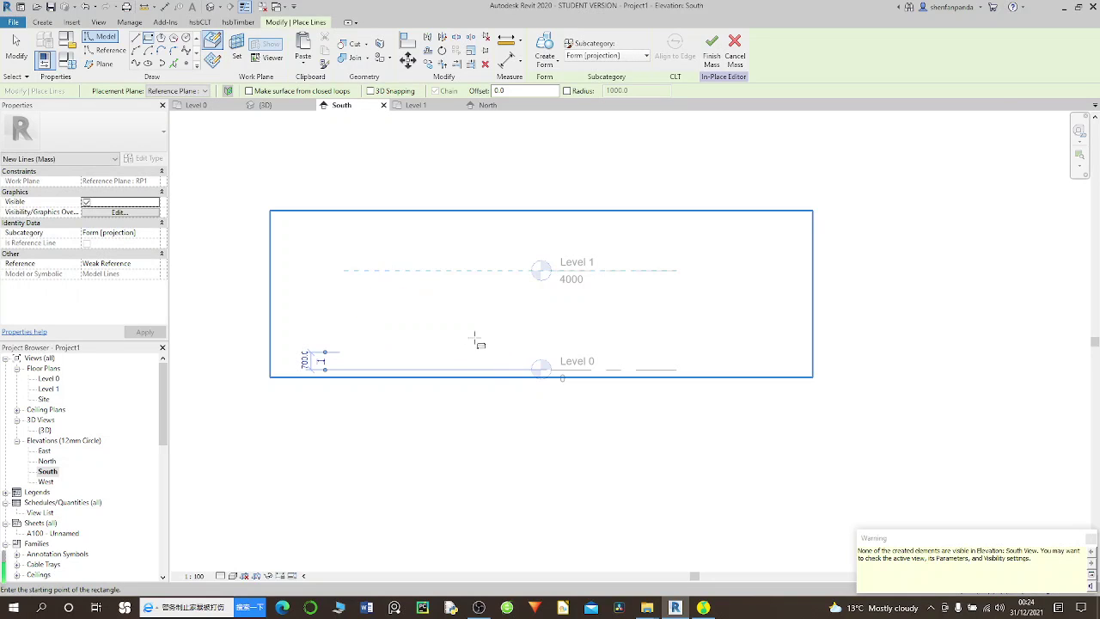
Step: Change the South elevation's visual style and detail level
left_click(231, 576)
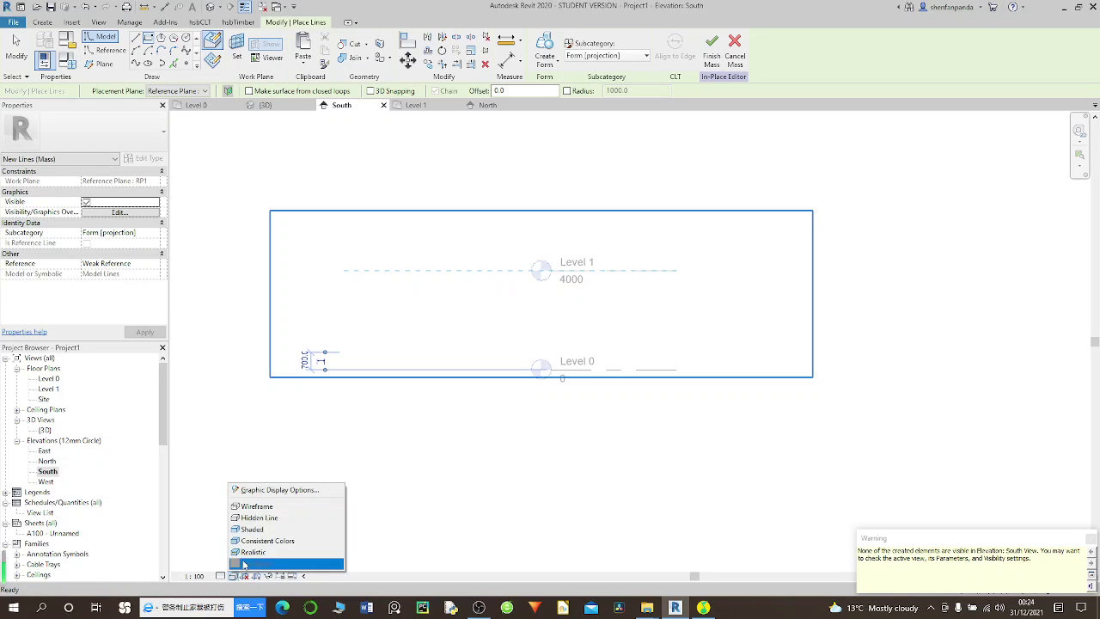
left_click(254, 528)
left_click(220, 576)
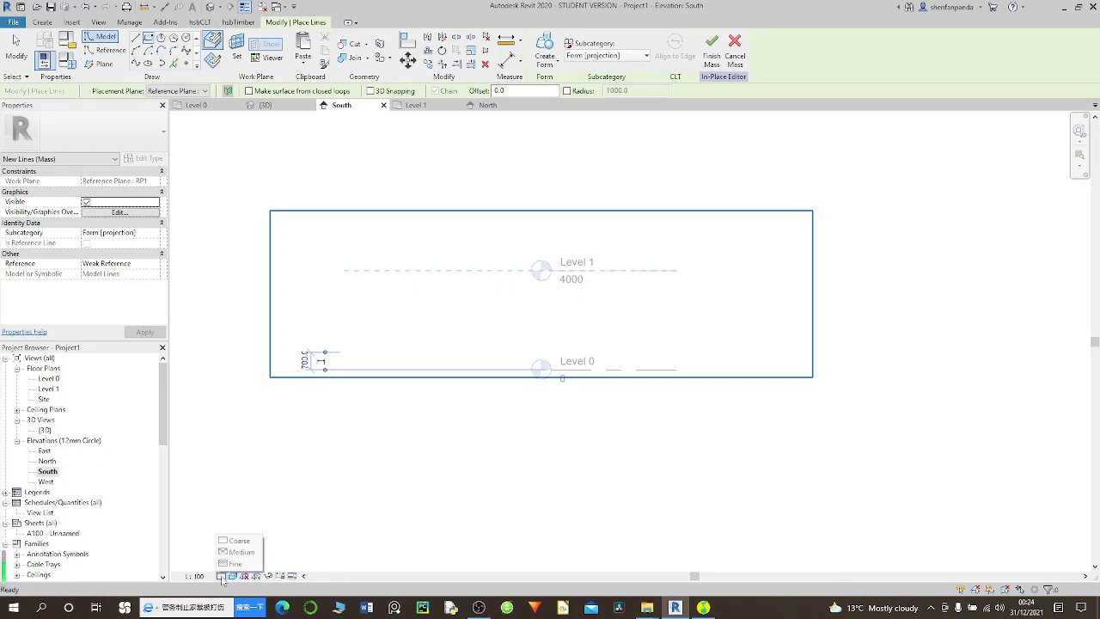
left_click(233, 560)
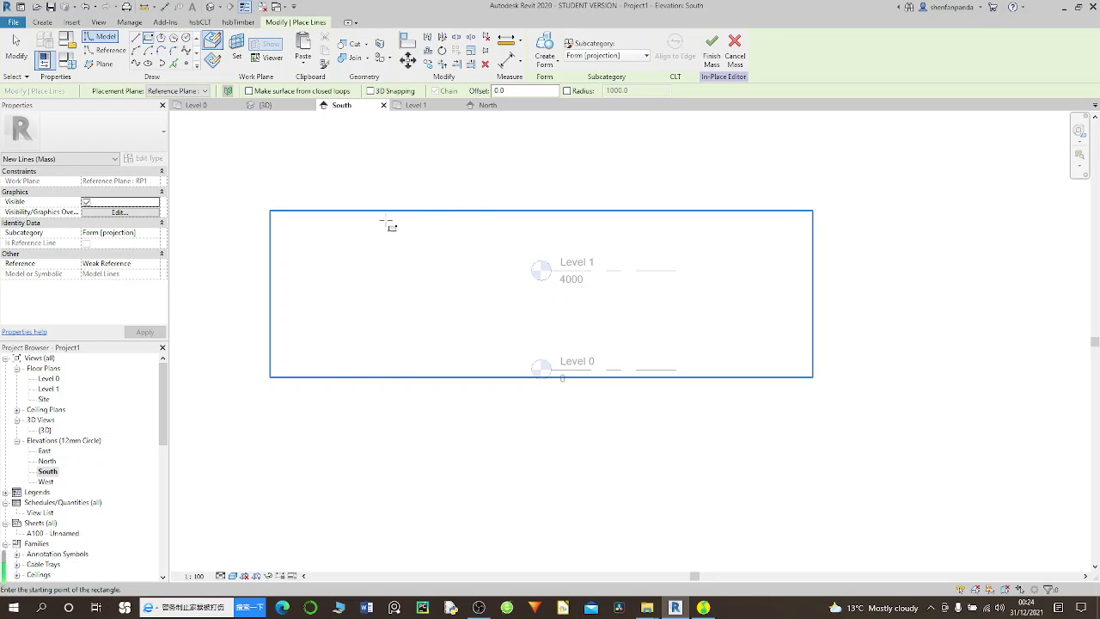
scroll(388, 263, "down", 1)
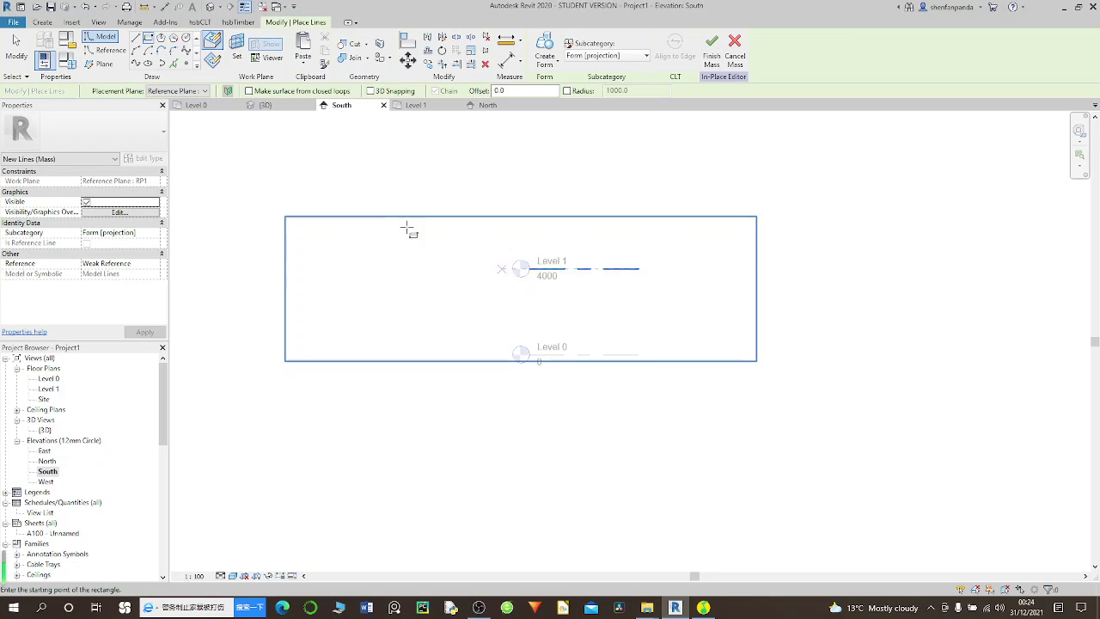
Step: In the 3D view, copy the rectangle and paste it onto reference plane RP2
double_click(45, 430)
key("Escape")
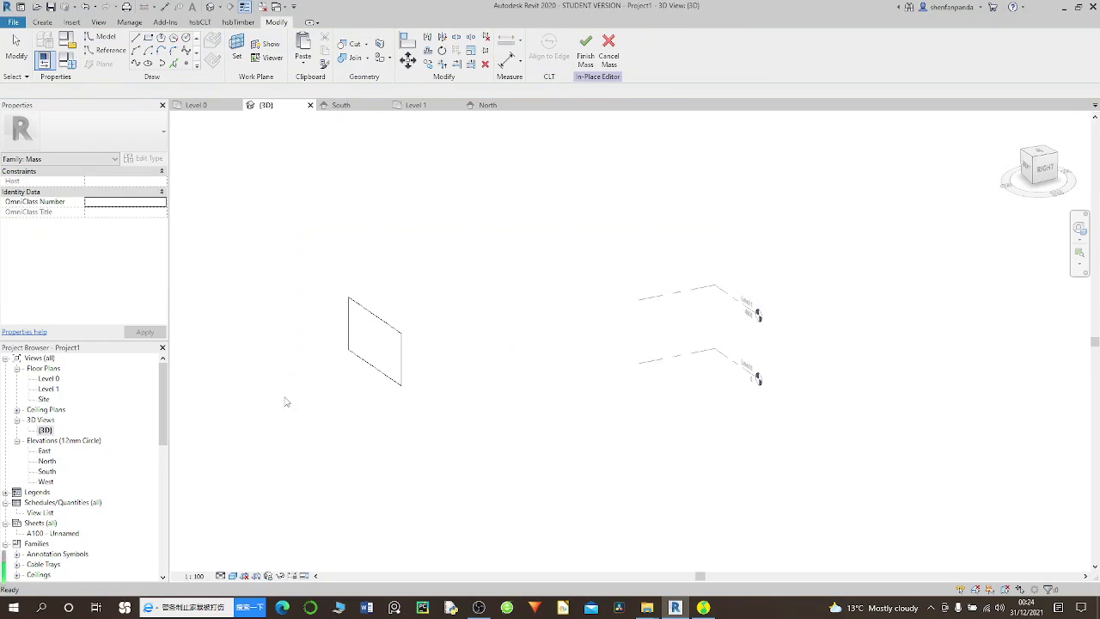
scroll(379, 342, "up", 1)
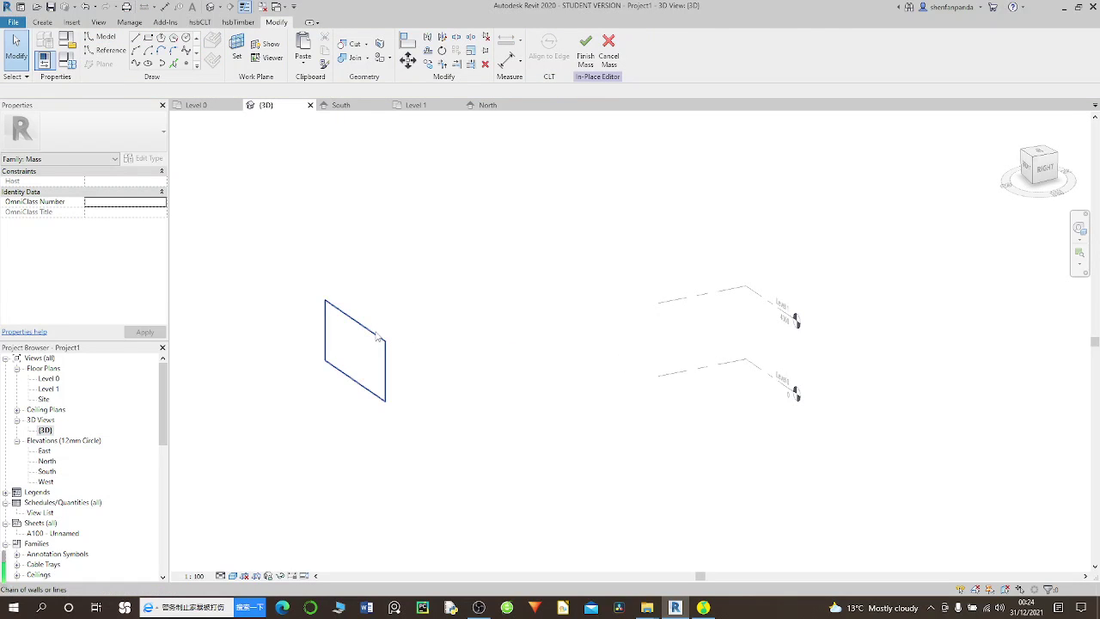
left_click(379, 336)
scroll(382, 343, "down", 1)
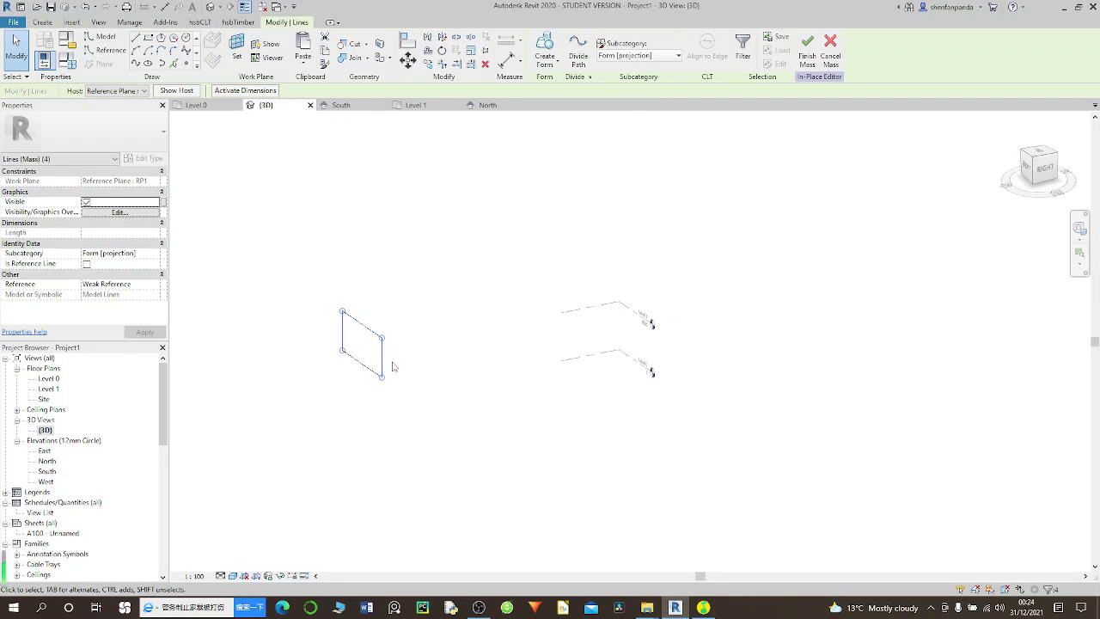
left_click(310, 68)
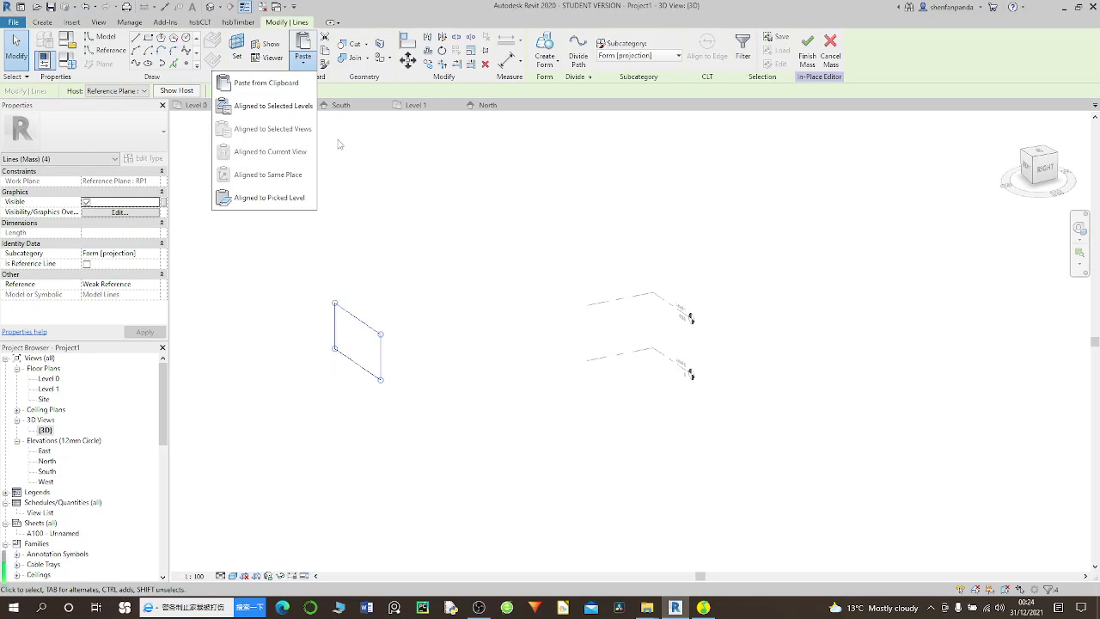
left_click(331, 67)
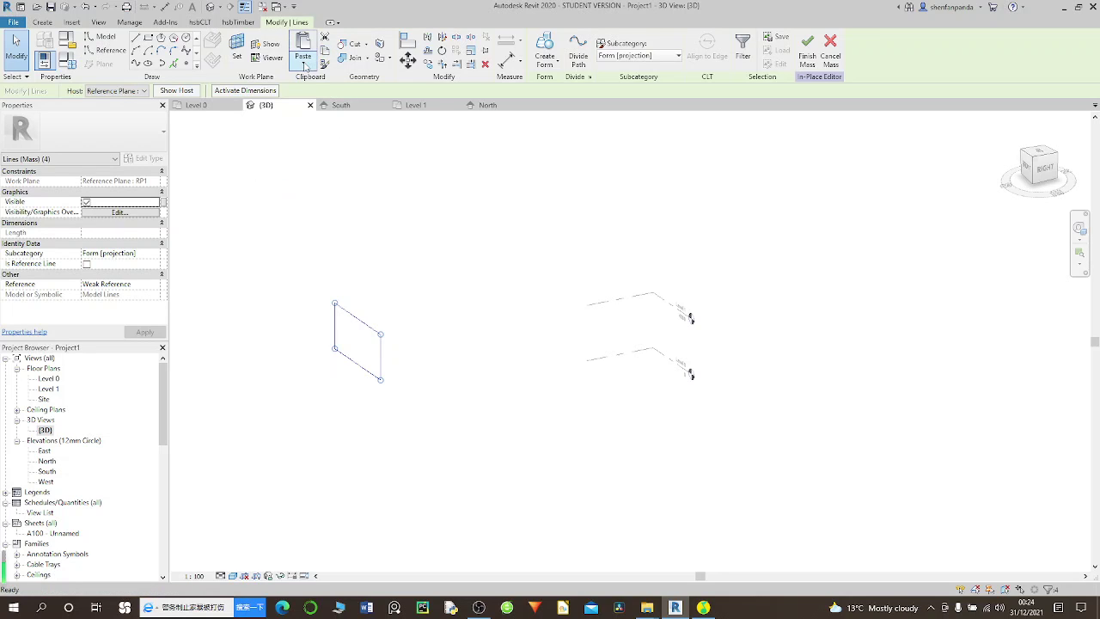
left_click(305, 67)
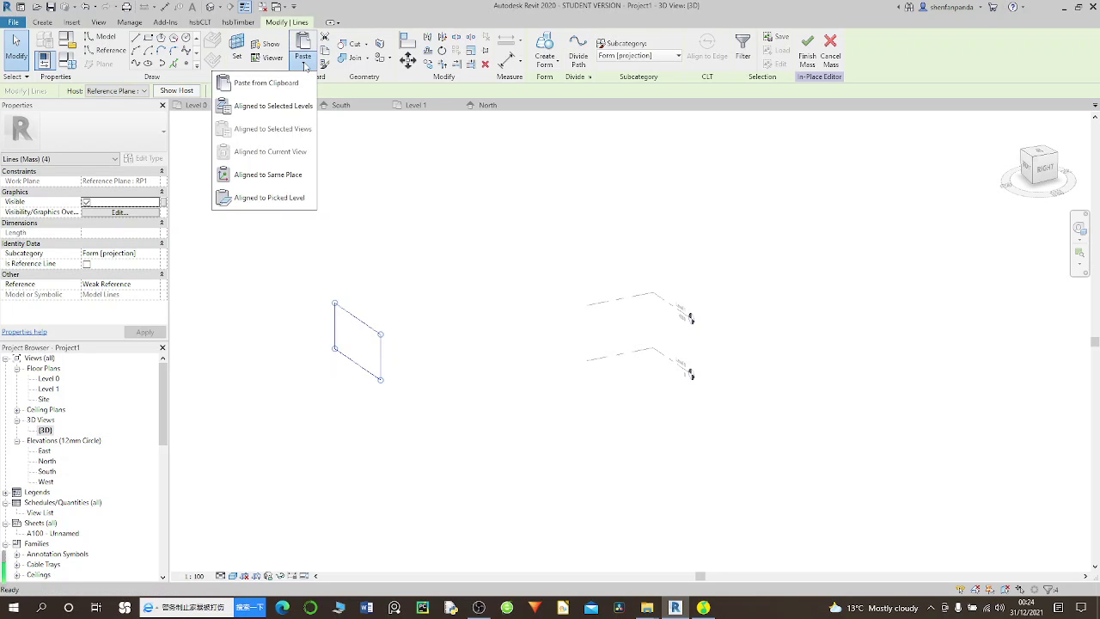
left_click(295, 175)
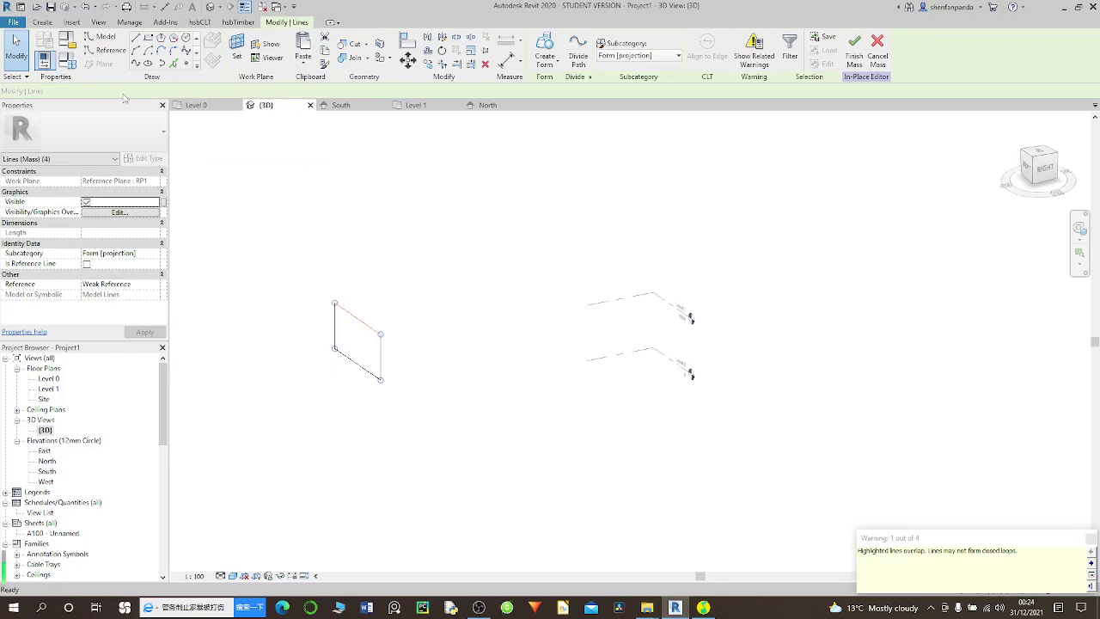
left_click(129, 91)
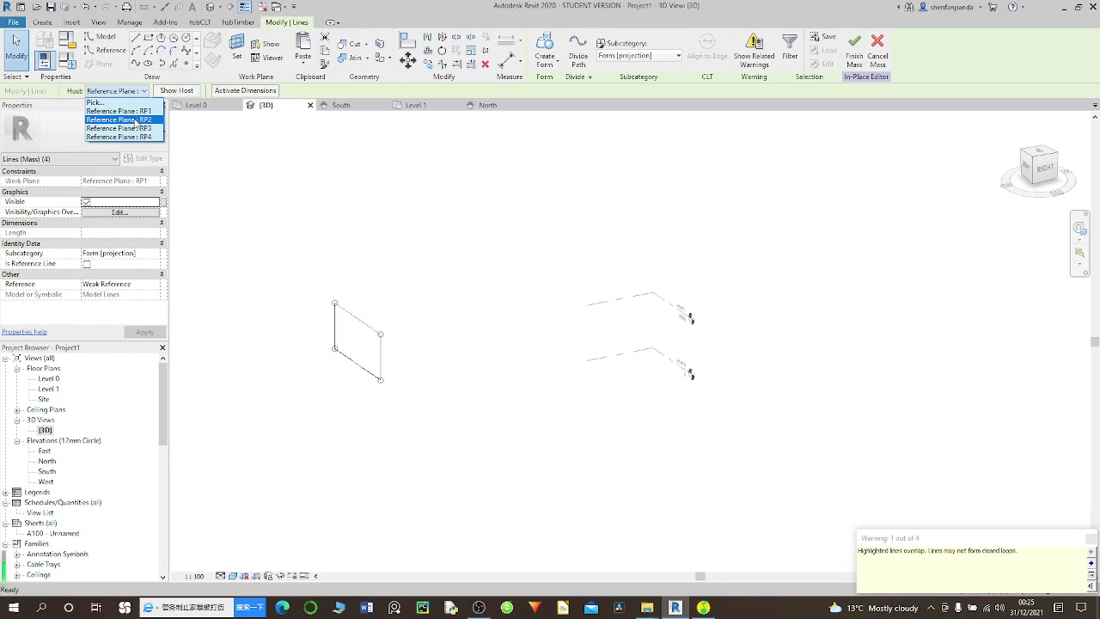
left_click(121, 121)
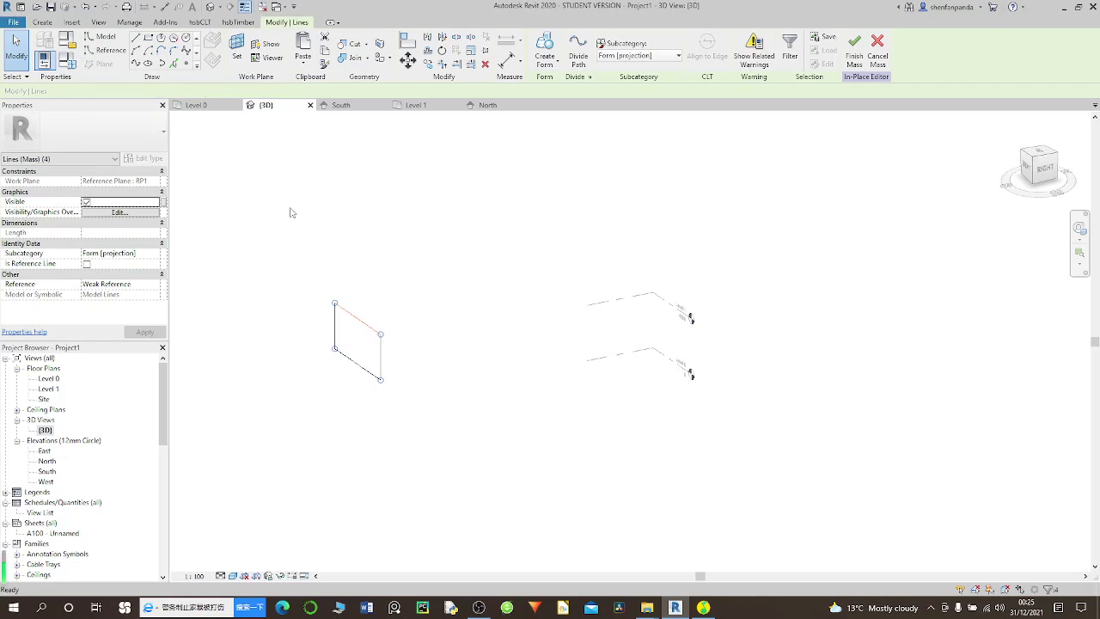
Step: Paste two more copies of the rectangle onto reference planes RP3 and RP4
left_click(305, 62)
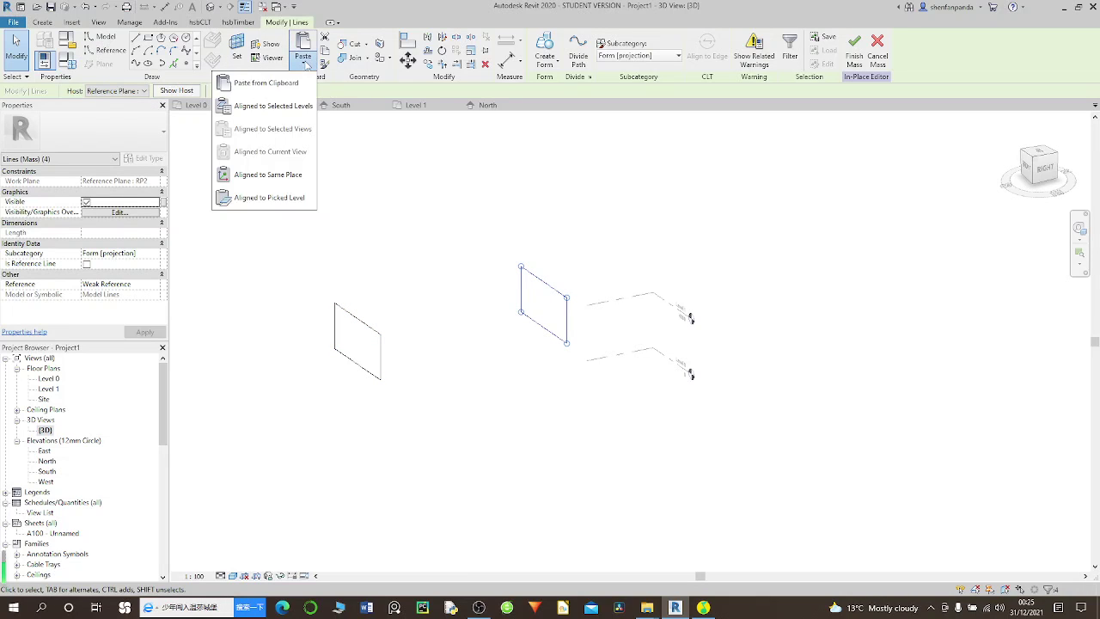
left_click(277, 176)
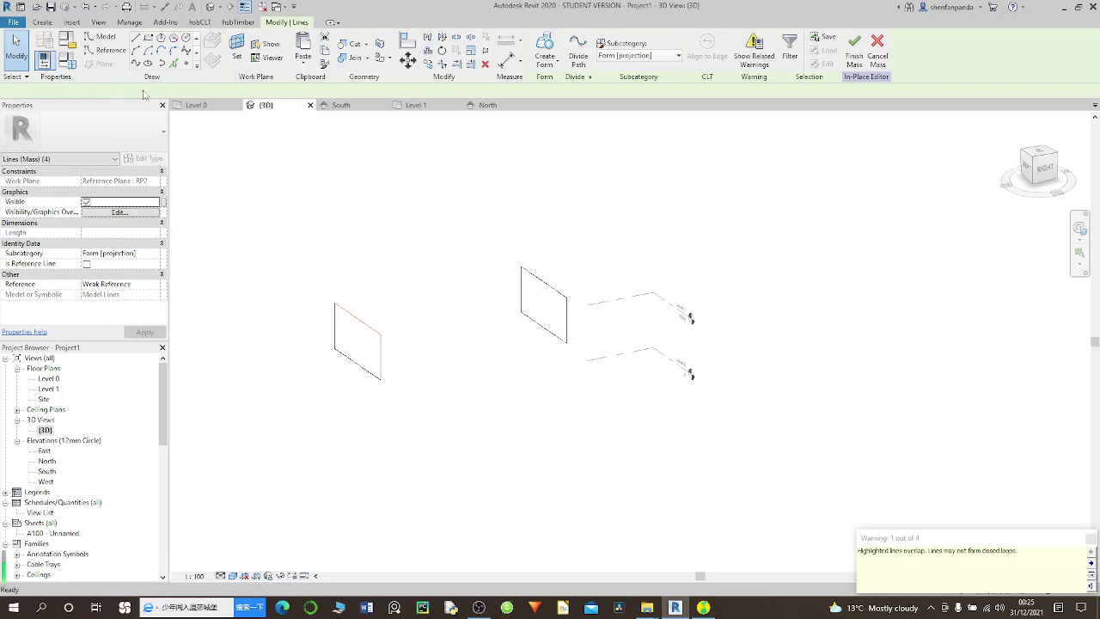
left_click(129, 91)
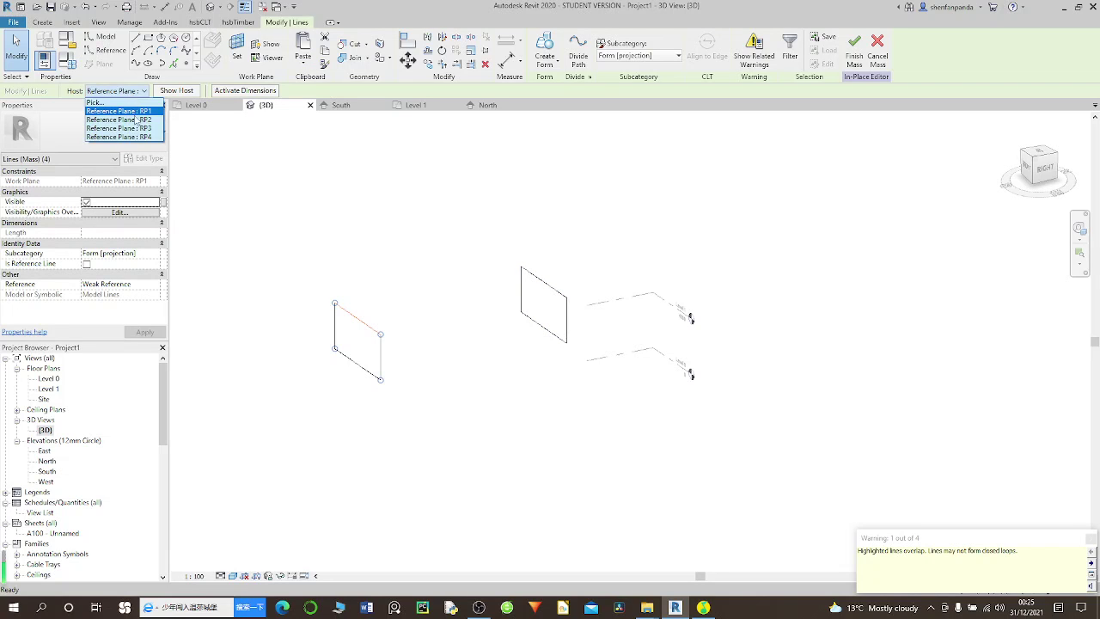
left_click(116, 127)
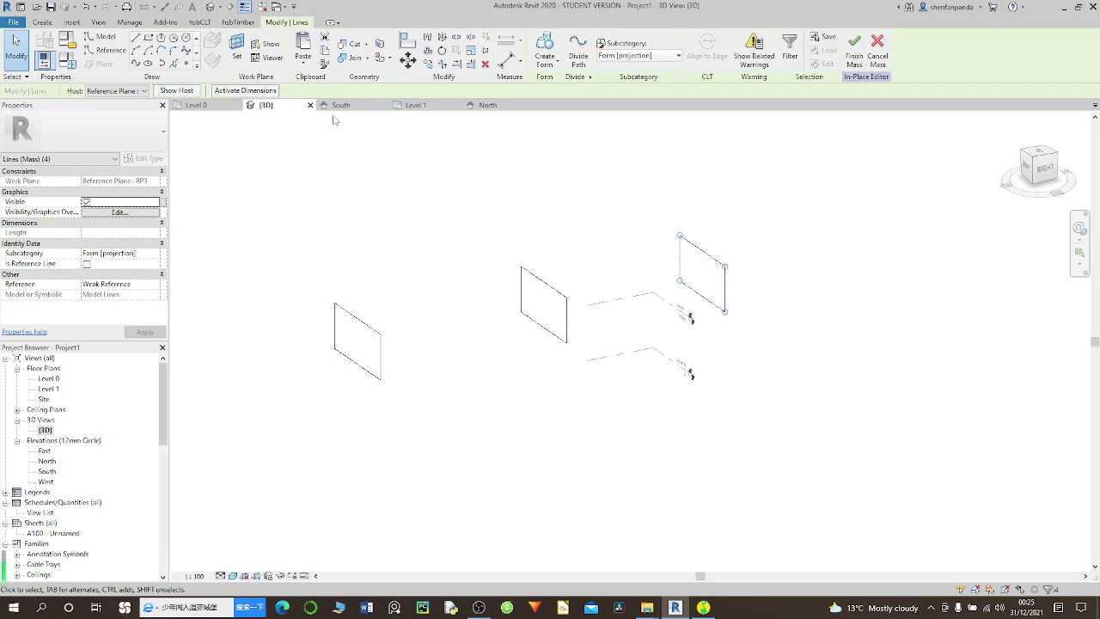
left_click(303, 62)
left_click(266, 175)
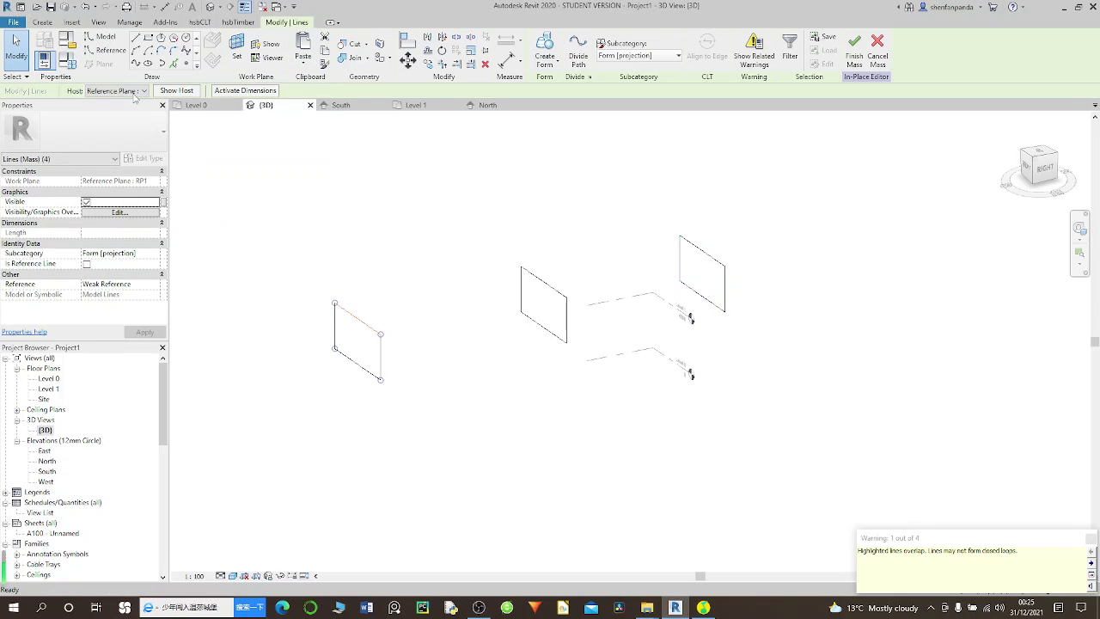
left_click(138, 91)
left_click(138, 127)
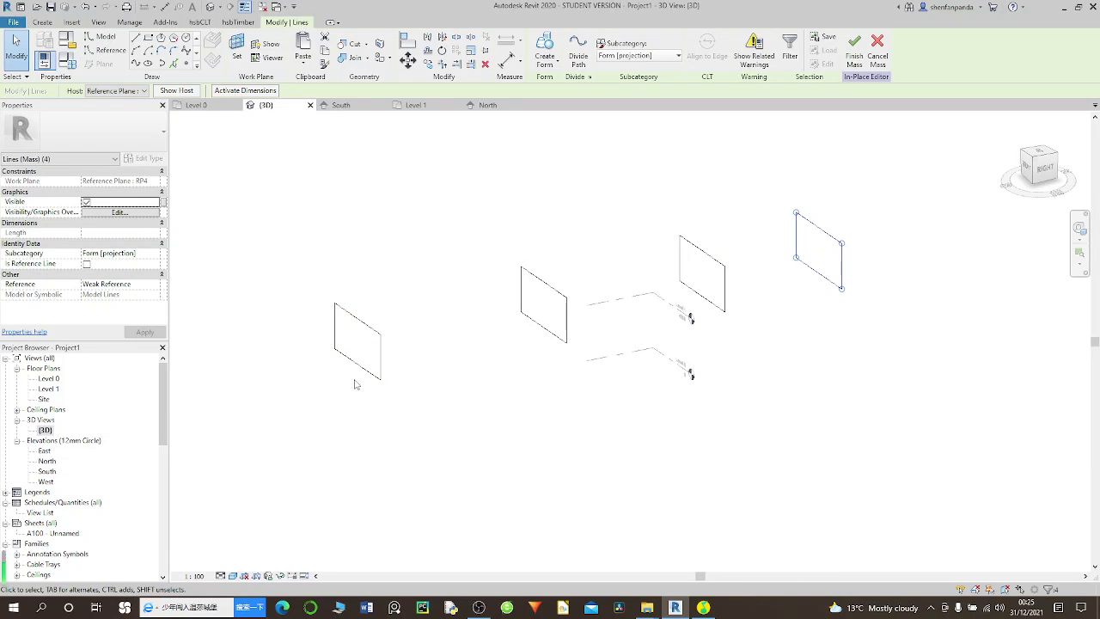
scroll(355, 384, "down", 1)
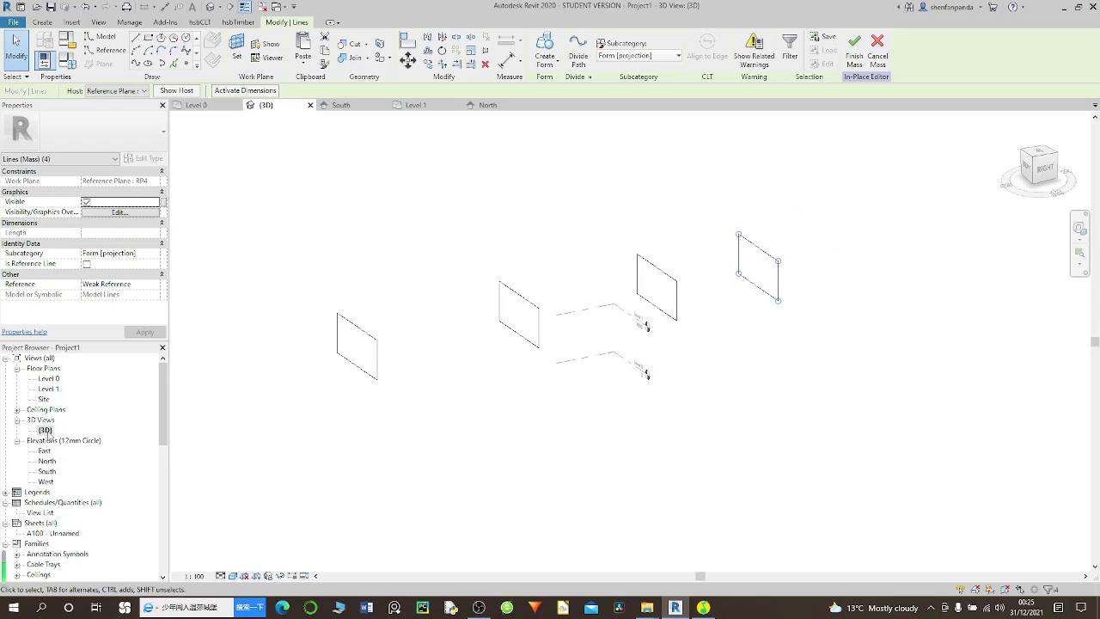
Step: In the Level 0 plan, drag the top profile along its reference plane to the right
double_click(48, 379)
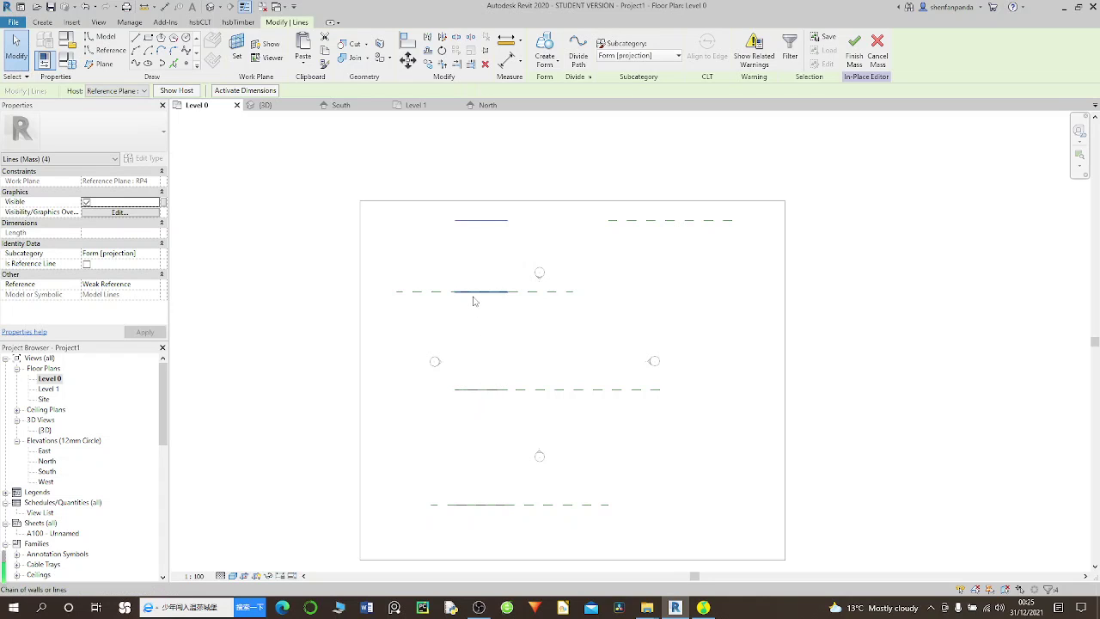
left_click(481, 234)
left_click(476, 220)
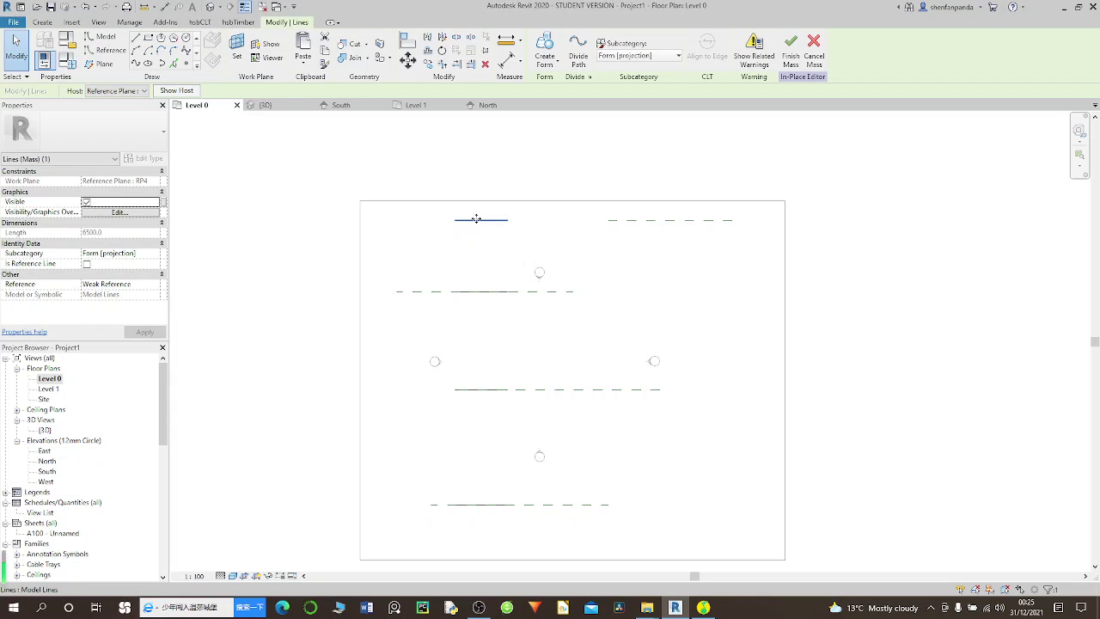
left_click_drag(476, 220, 503, 223)
left_click_drag(662, 226, 704, 227)
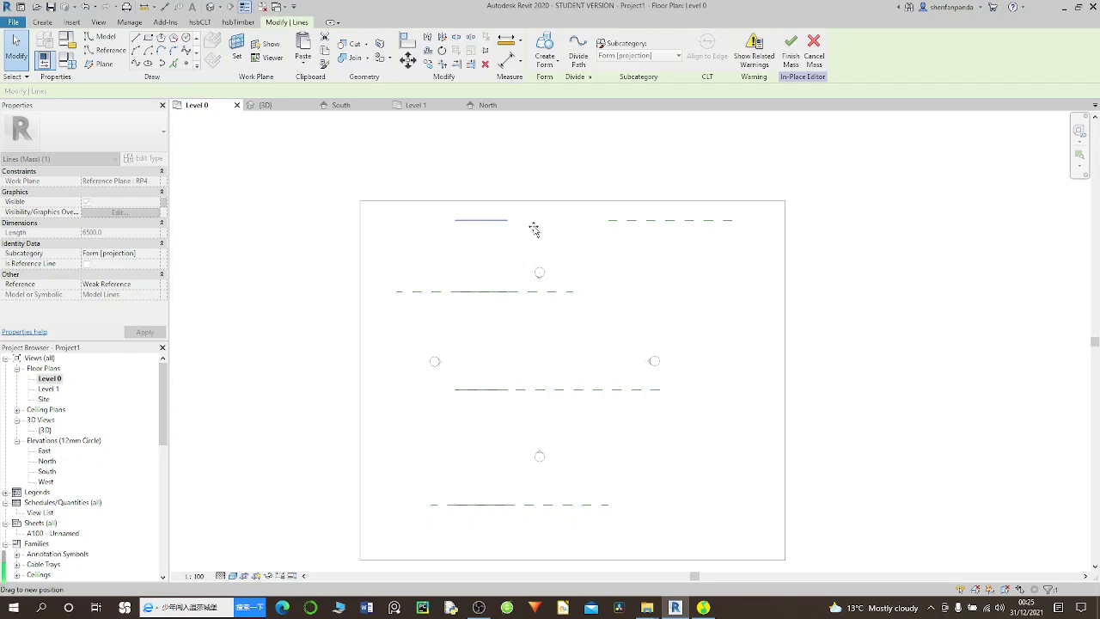
mouse_move(535, 229)
left_mouse_down()
mouse_move(481, 223)
mouse_move(578, 238)
mouse_move(481, 221)
left_mouse_up()
key("Escape")
Step: Delete the extra top-left line and stretch the bottom profile line to the left
left_click(486, 245)
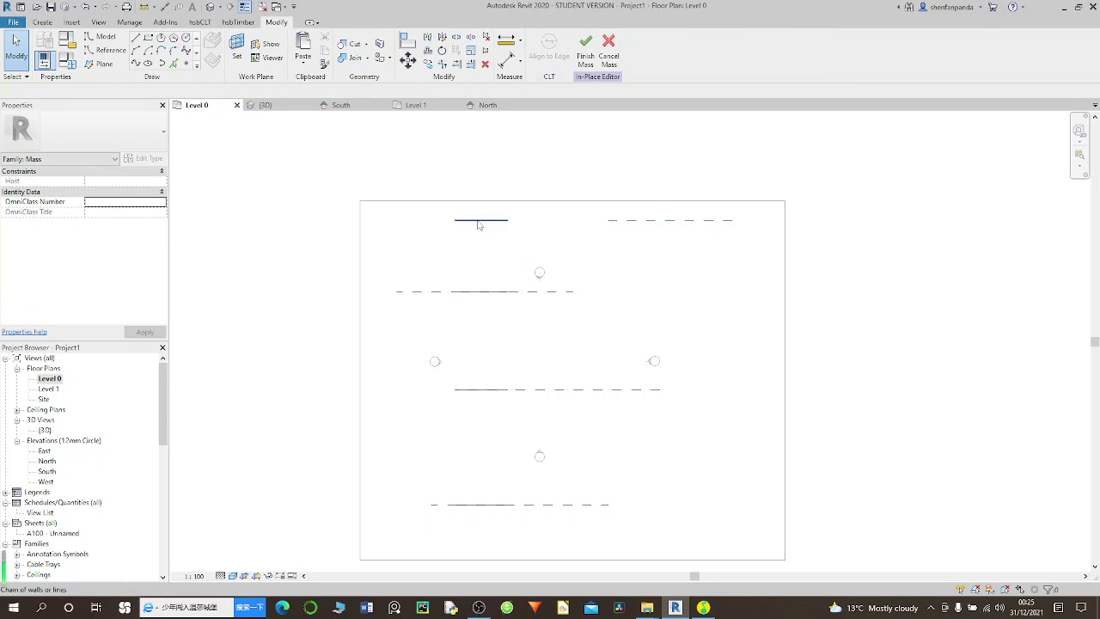
left_click(495, 220)
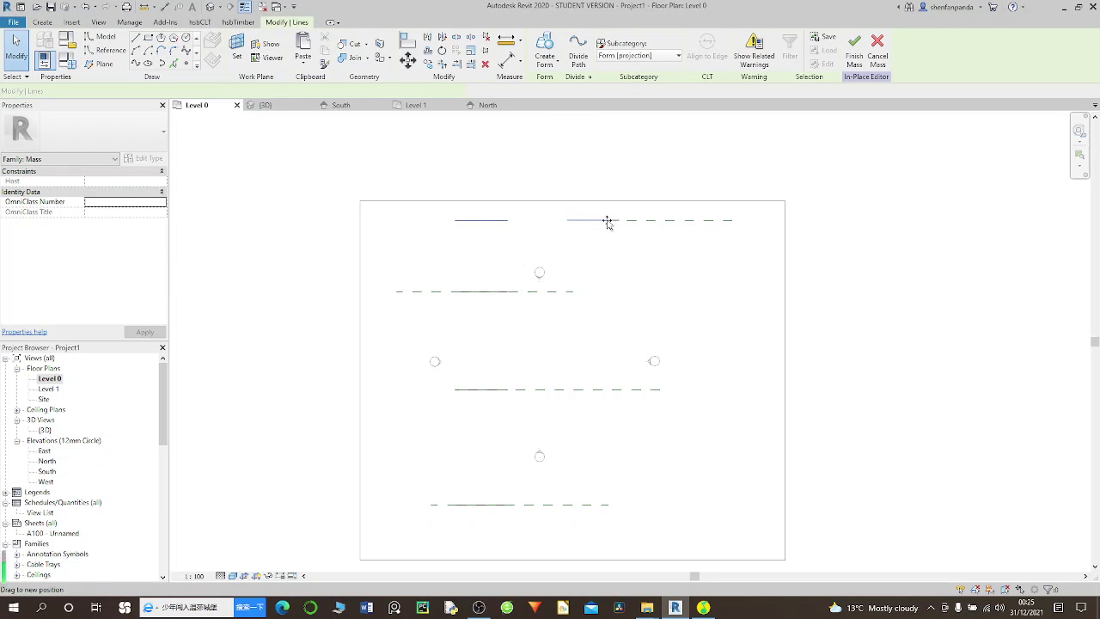
left_click(663, 226, "ctrl")
left_click(630, 229, "ctrl")
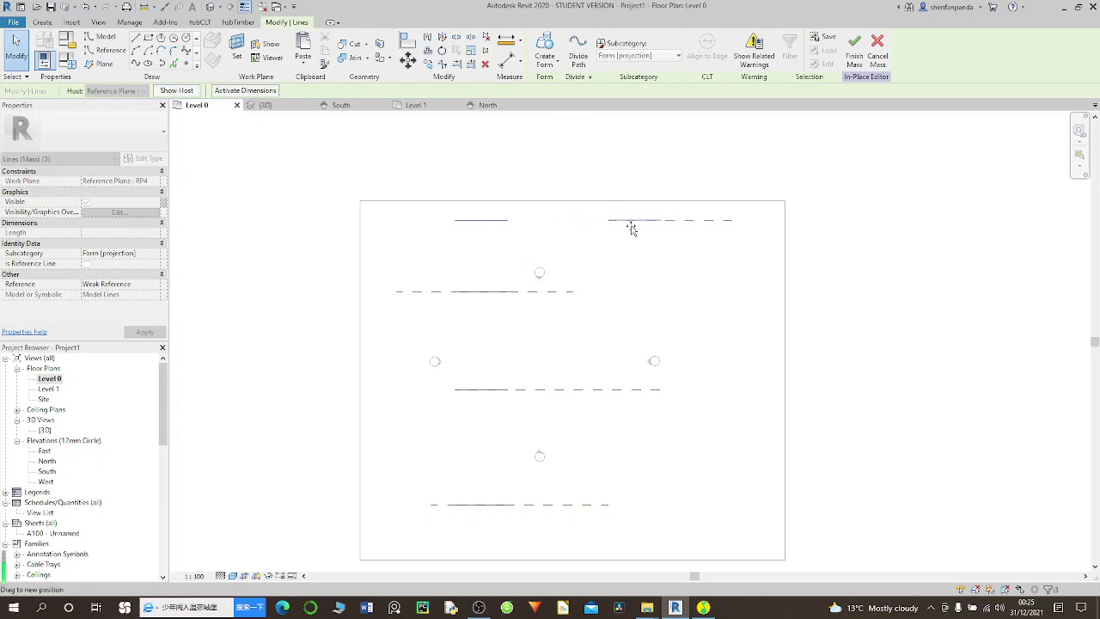
key("Delete")
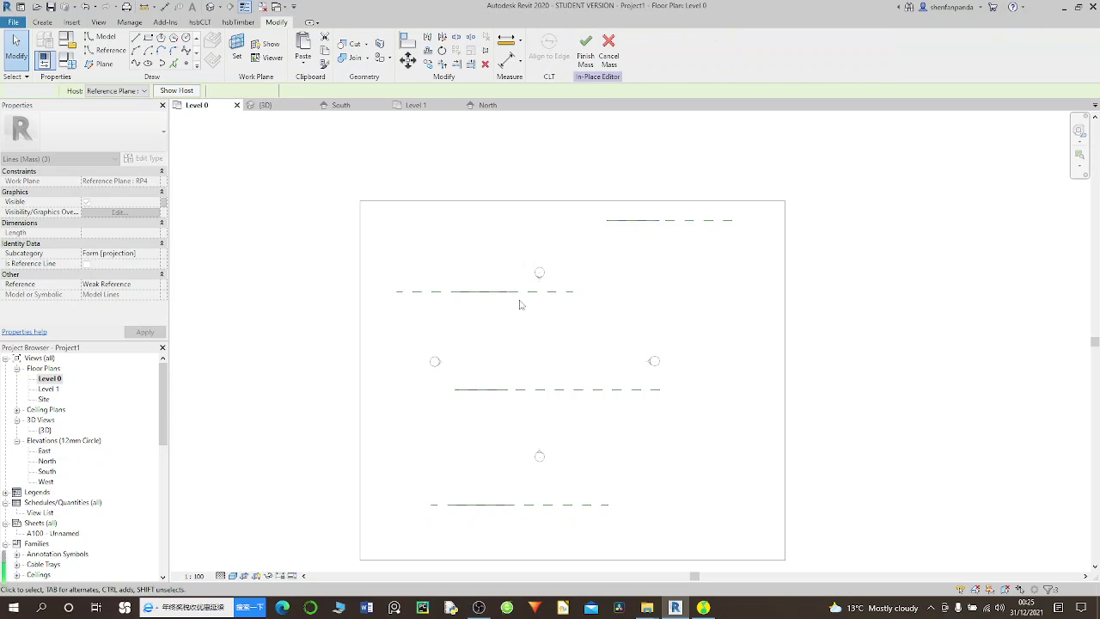
left_click(497, 296)
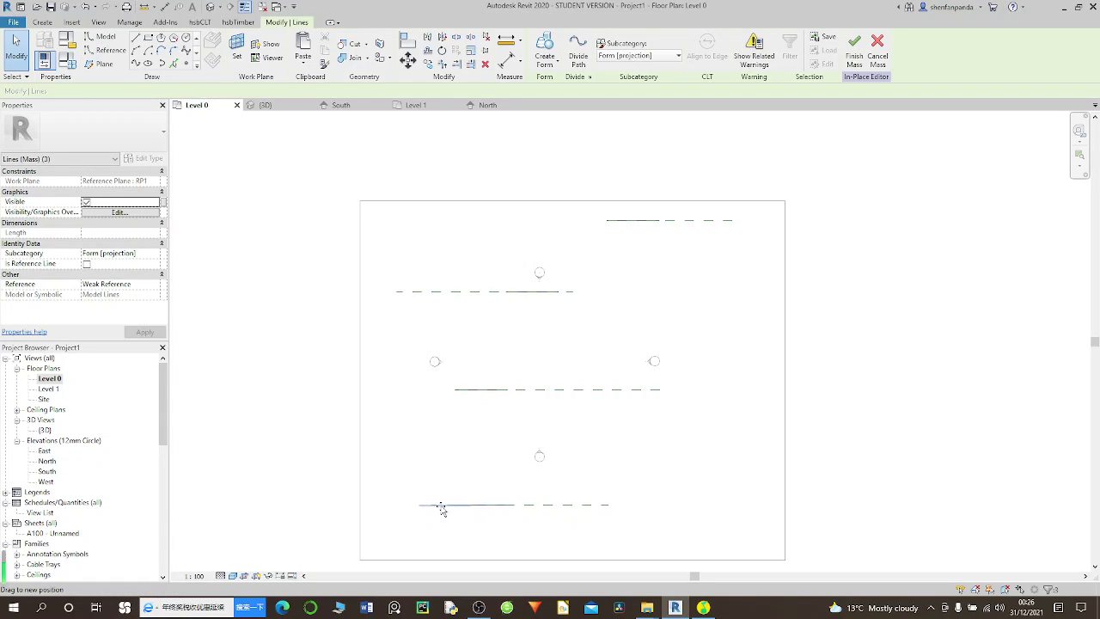
left_click_drag(441, 510, 433, 509)
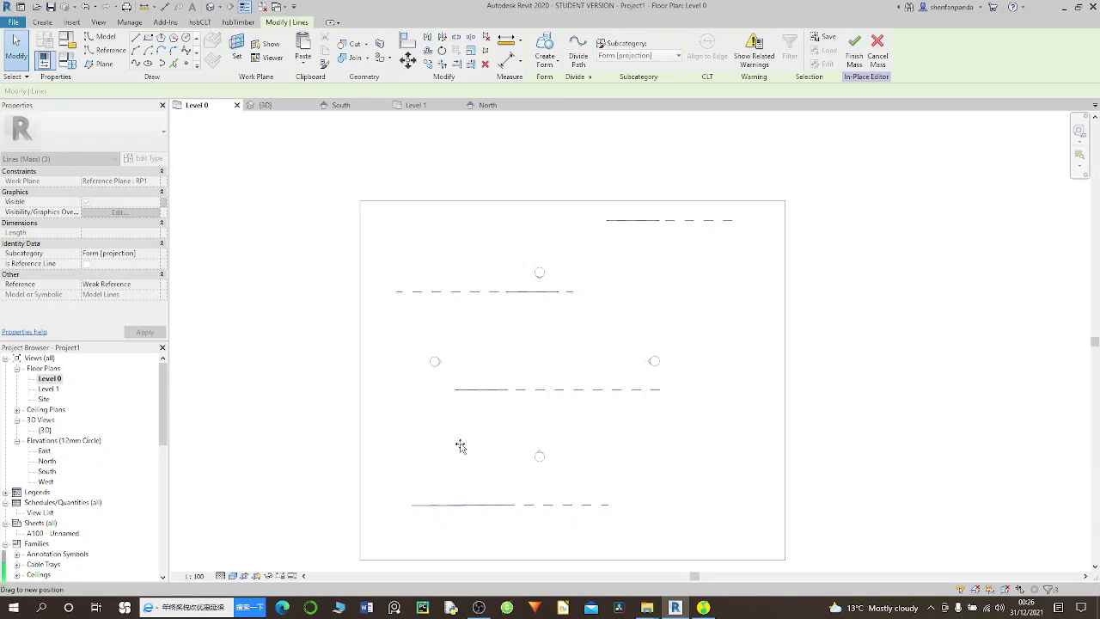
Step: In the 3D view, drag the left rectangle's edges and corners back into shape
double_click(46, 430)
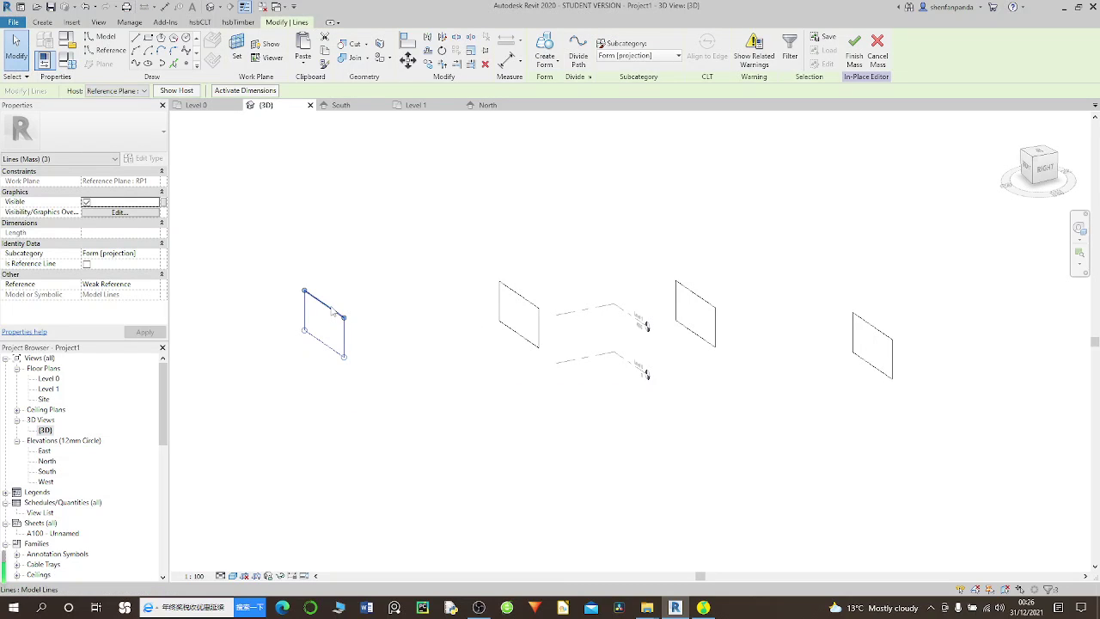
left_click(306, 322)
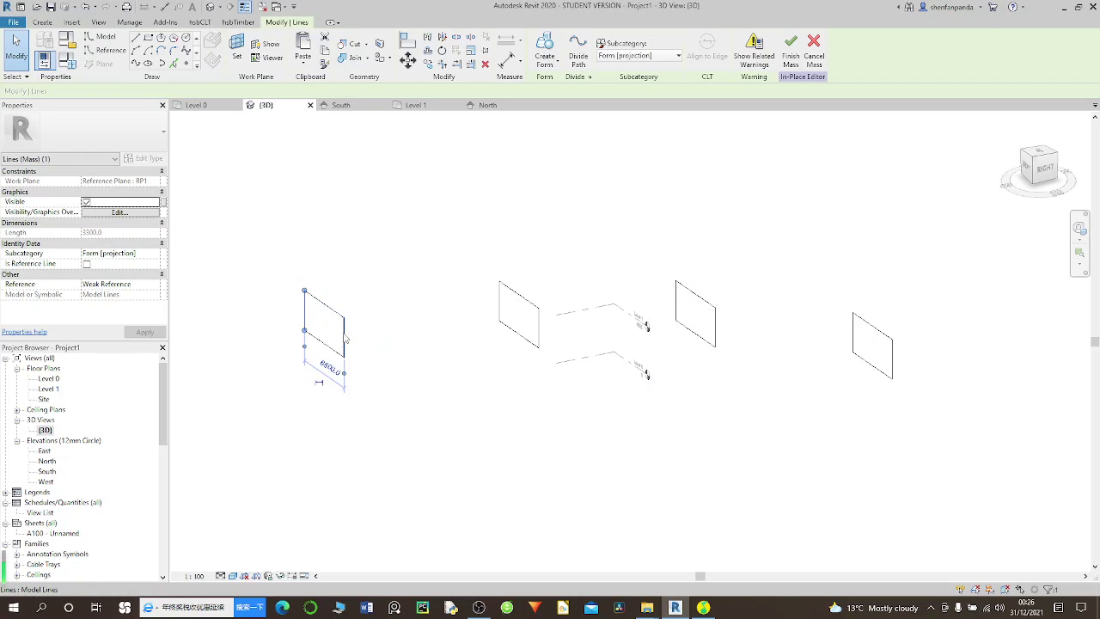
left_click_drag(306, 318, 339, 344)
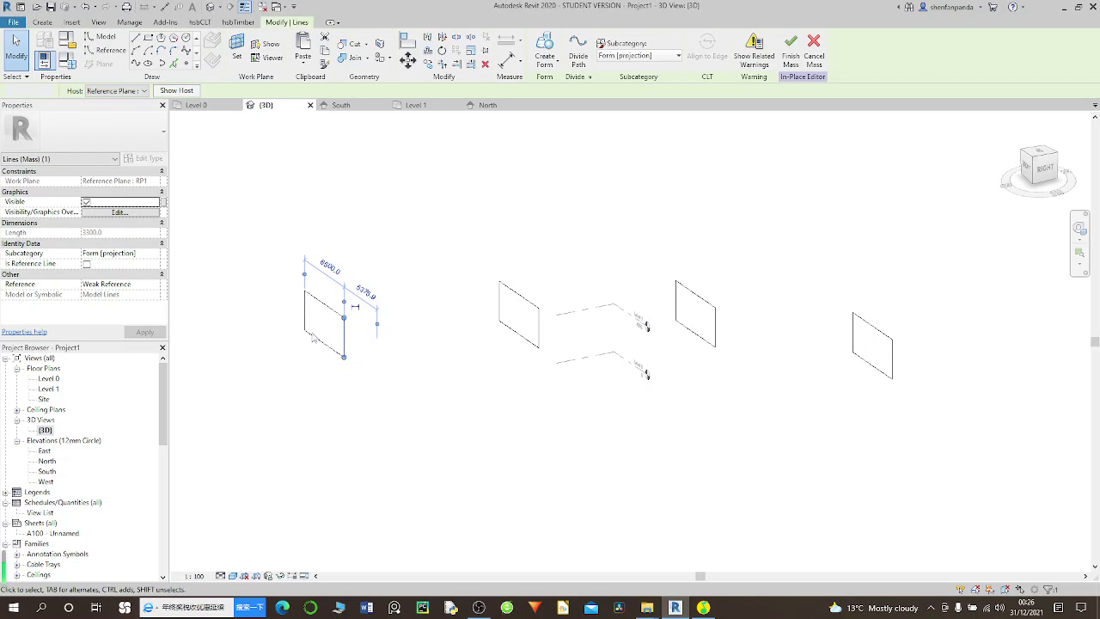
key("Escape")
left_click(305, 324)
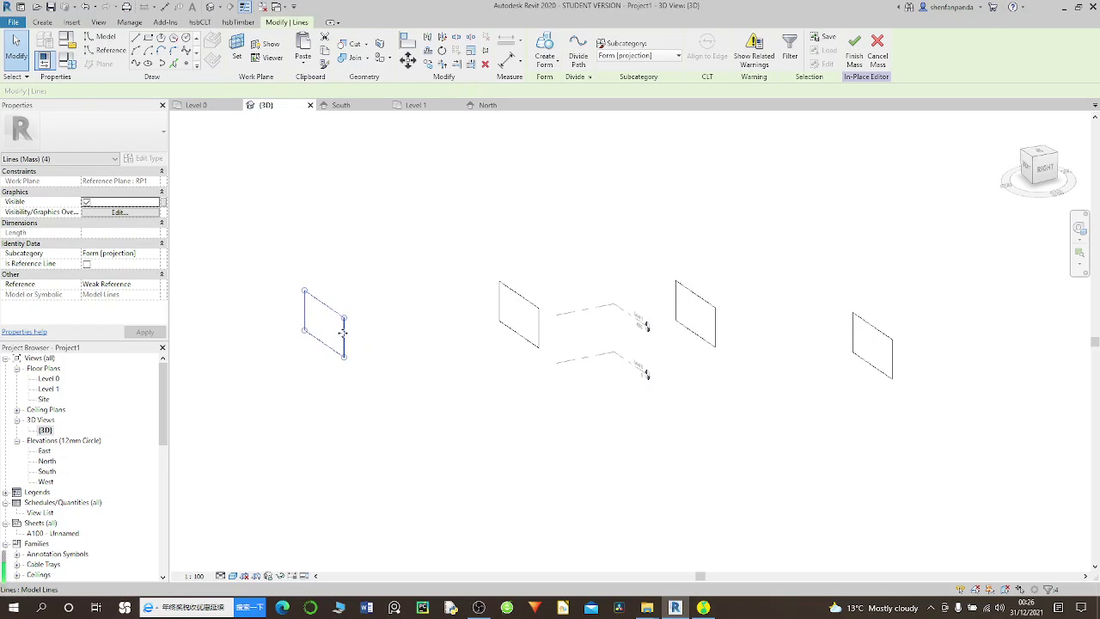
left_click(335, 313)
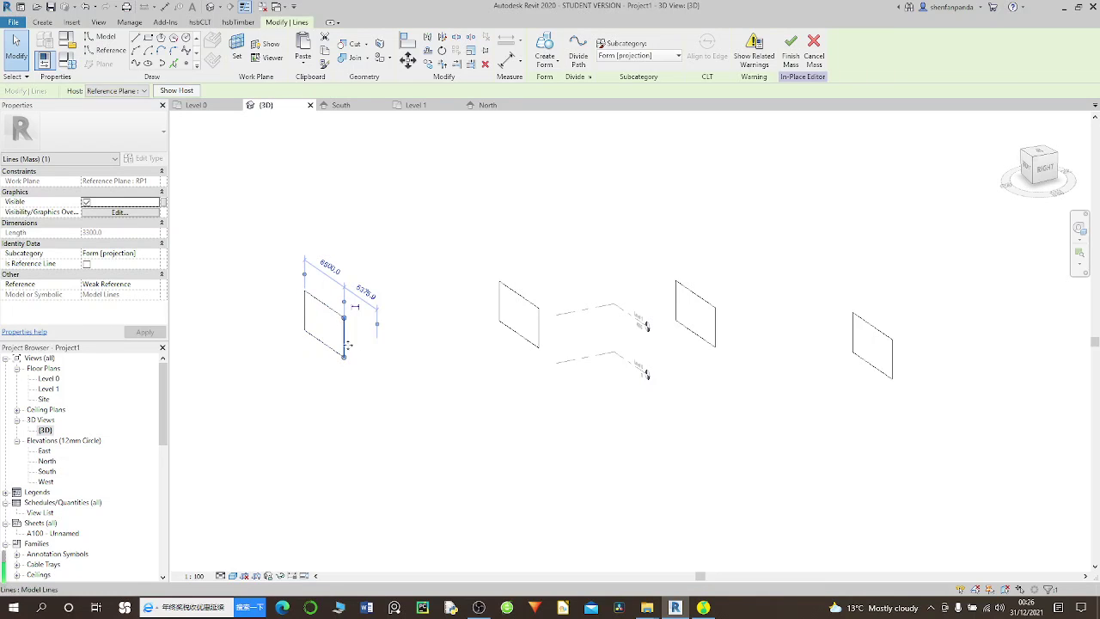
left_click(358, 395)
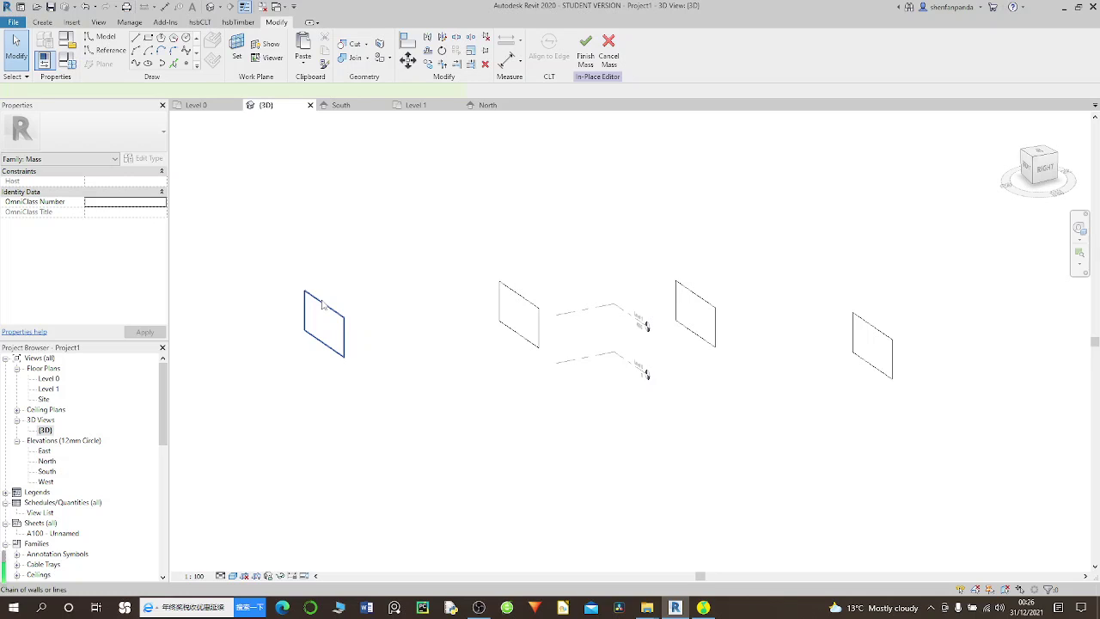
left_click(323, 303)
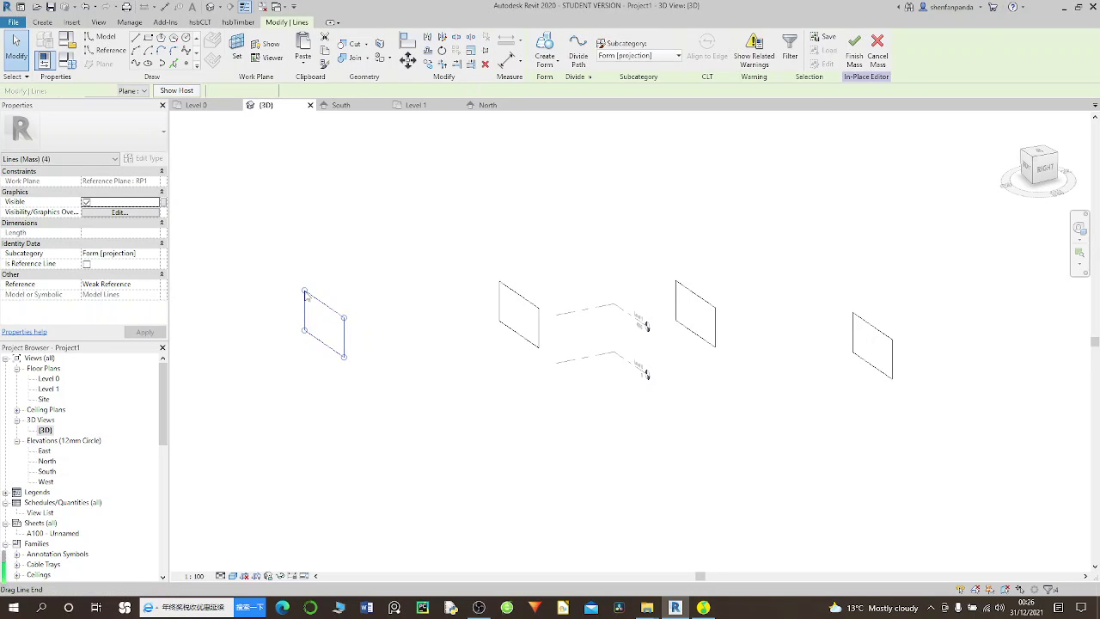
left_click_drag(307, 295, 308, 286)
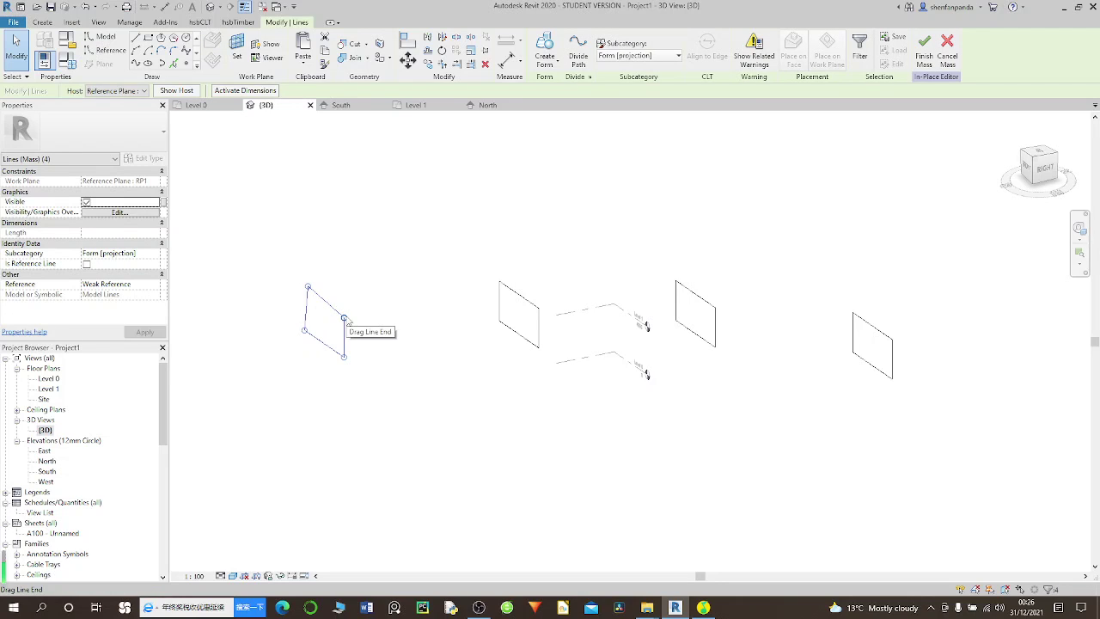
left_click_drag(346, 321, 344, 297)
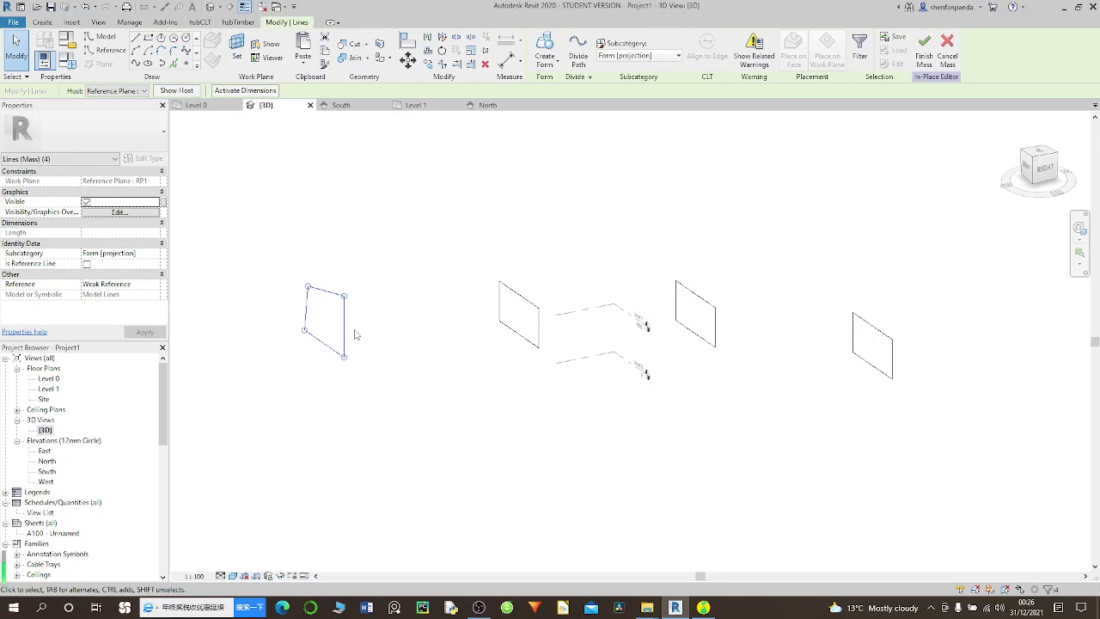
key("Escape")
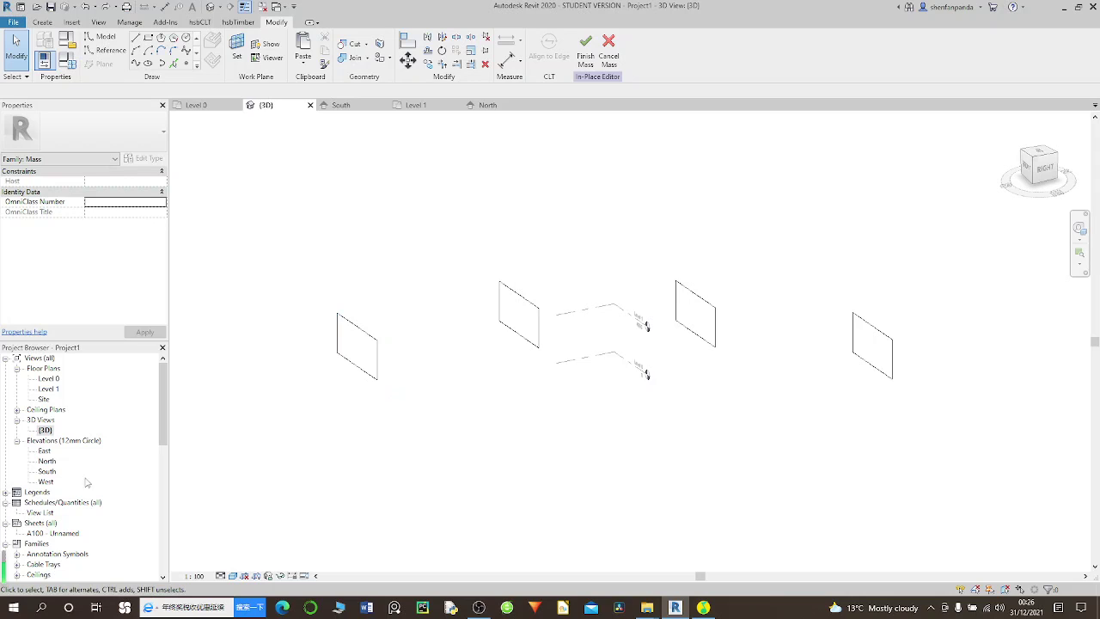
Step: Shift the bottom profile further left in Level 0, then window-select all profiles in 3D
double_click(50, 378)
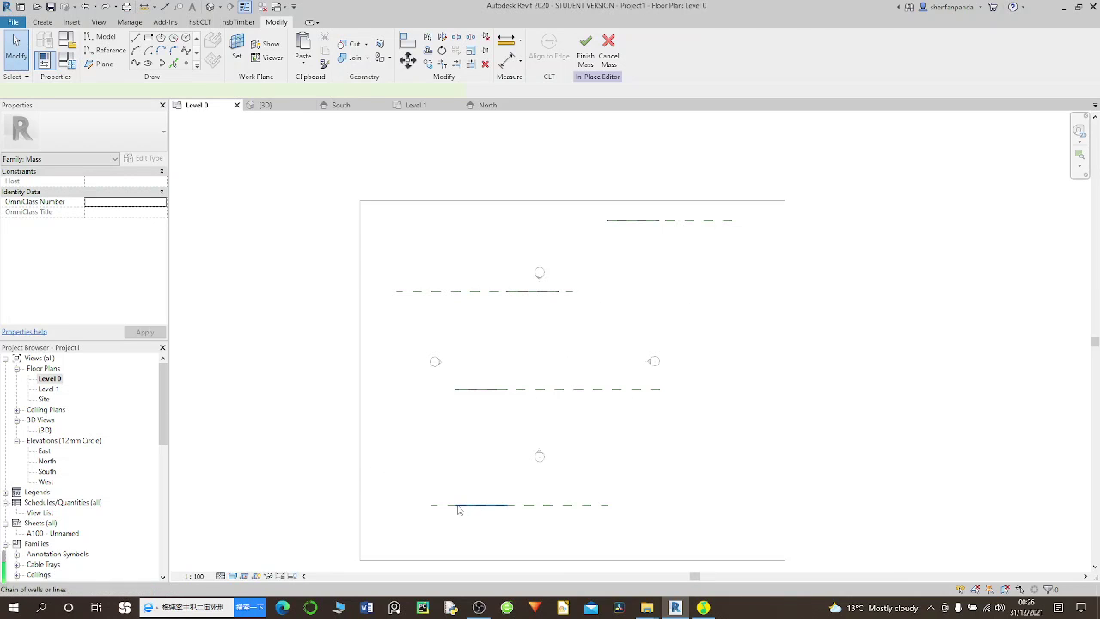
left_click_drag(458, 509, 401, 507)
double_click(44, 430)
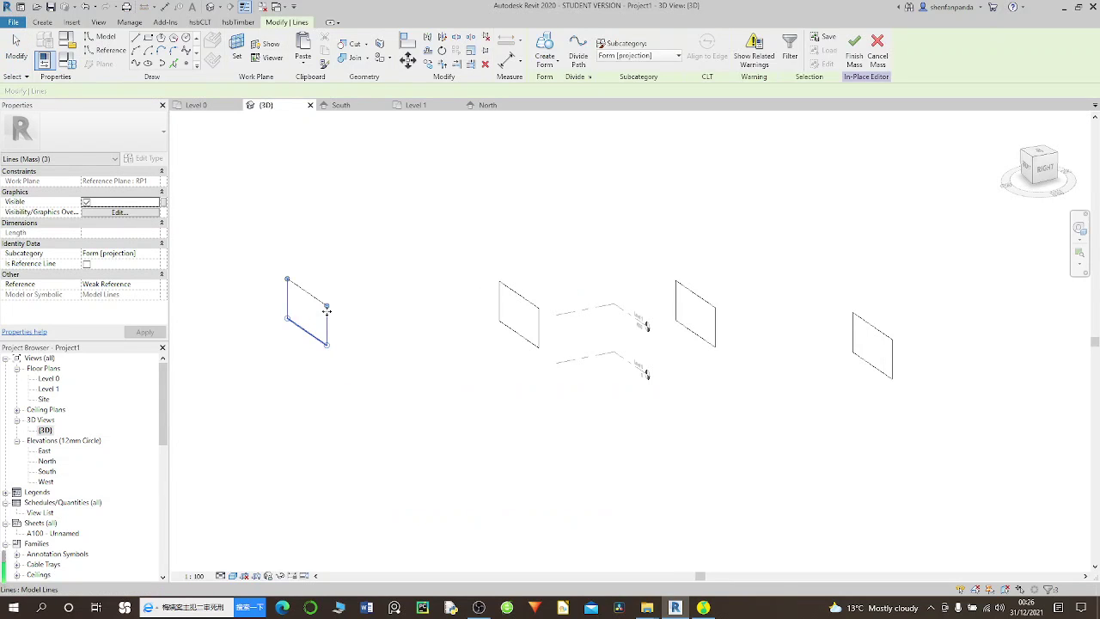
scroll(370, 297, "down", 1)
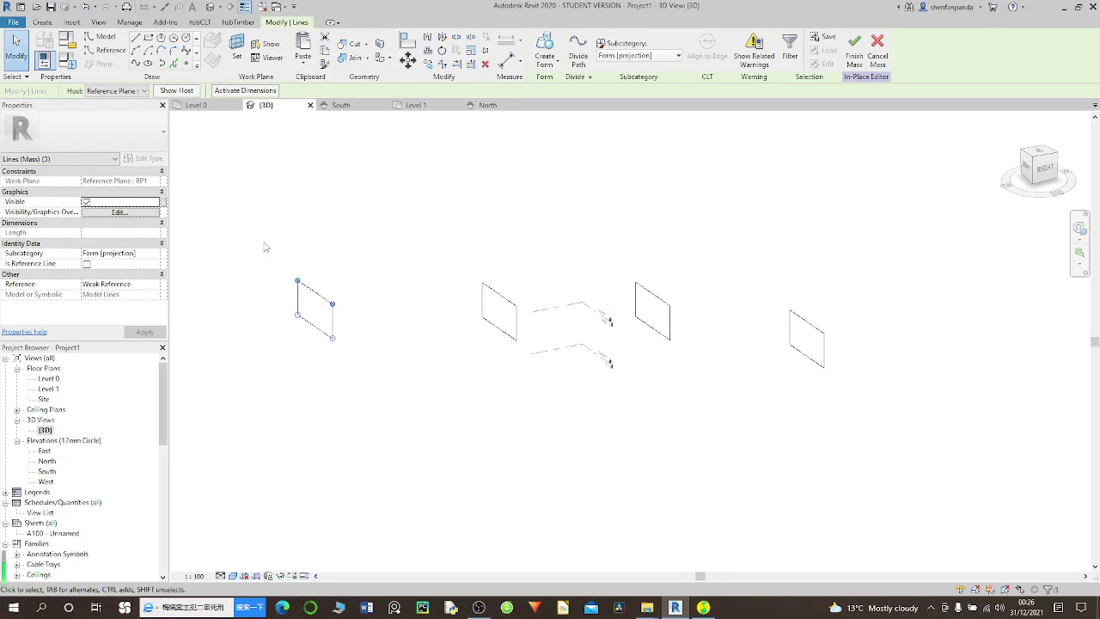
mouse_move(258, 230)
left_mouse_down()
mouse_move(934, 453)
mouse_move(1002, 451)
left_mouse_up()
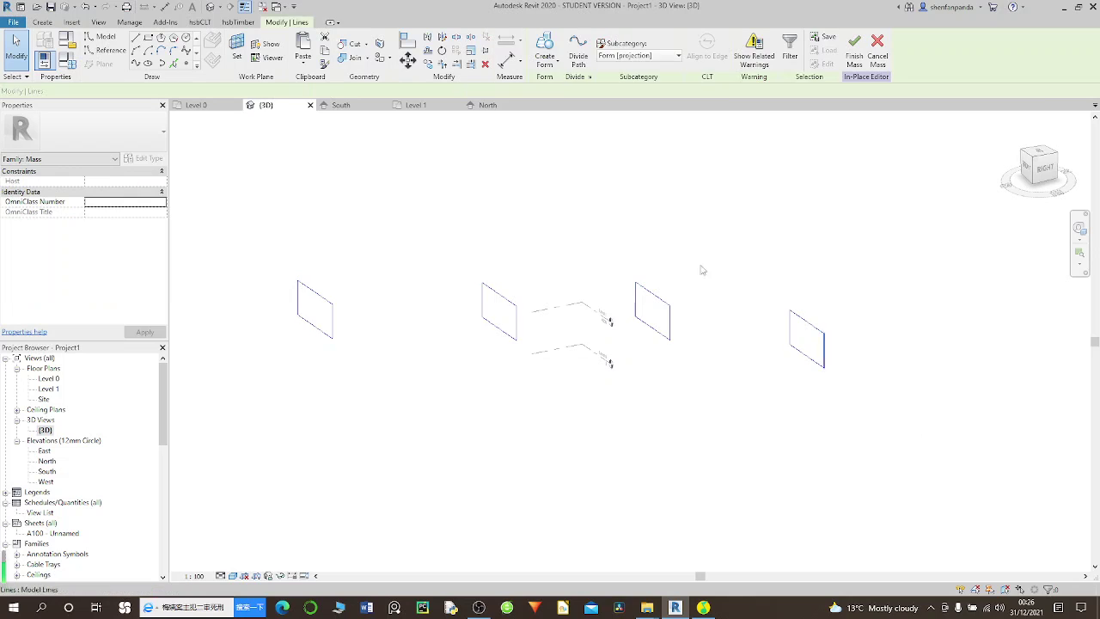
Step: Loft the selected profiles into a solid form and orbit to view it lengthwise from the left
left_click(557, 65)
left_click(541, 81)
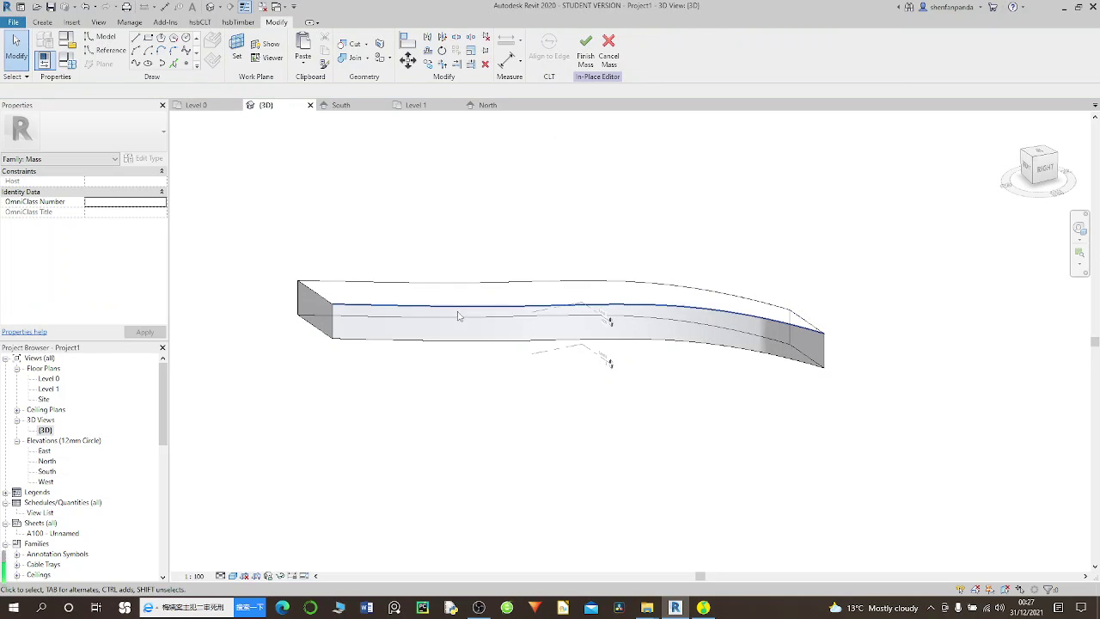
mouse_move(722, 436)
middle_mouse_down("shift")
mouse_move(673, 455)
mouse_move(487, 456)
mouse_move(818, 450)
mouse_move(364, 445)
mouse_move(449, 455)
mouse_move(453, 444)
middle_mouse_up("shift")
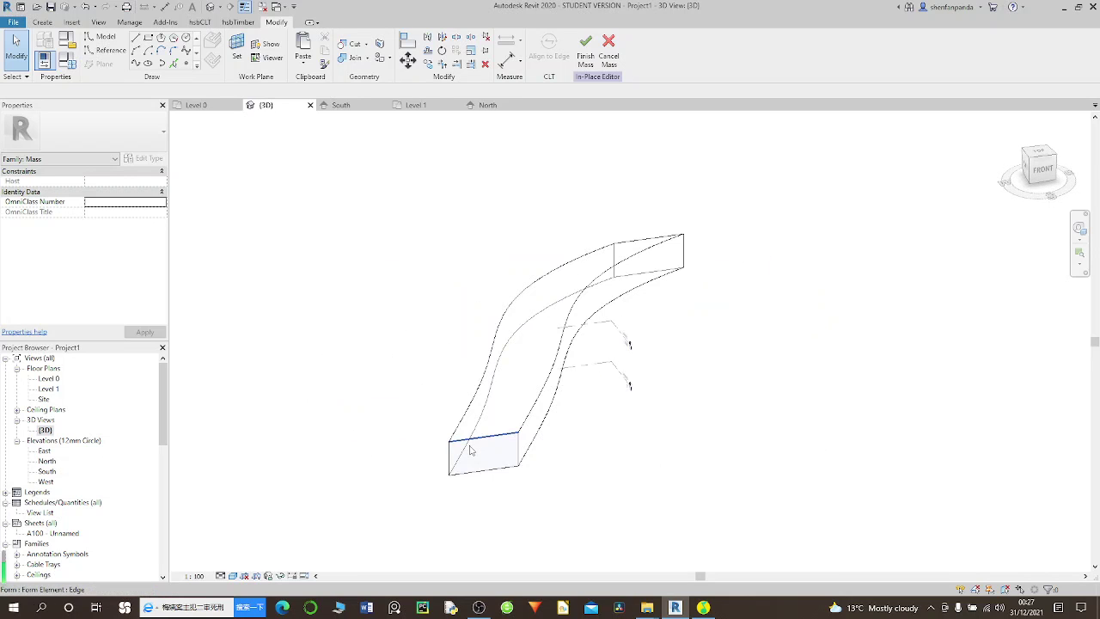
middle_click_drag(367, 358, 560, 386, "shift")
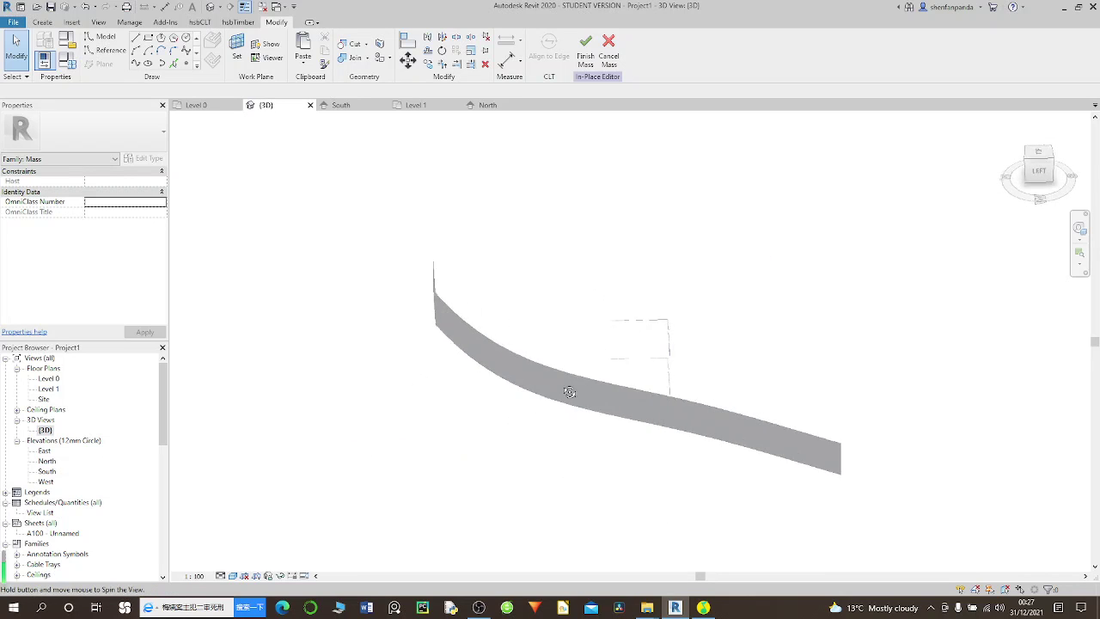
middle_click_drag(408, 319, 823, 444, "shift")
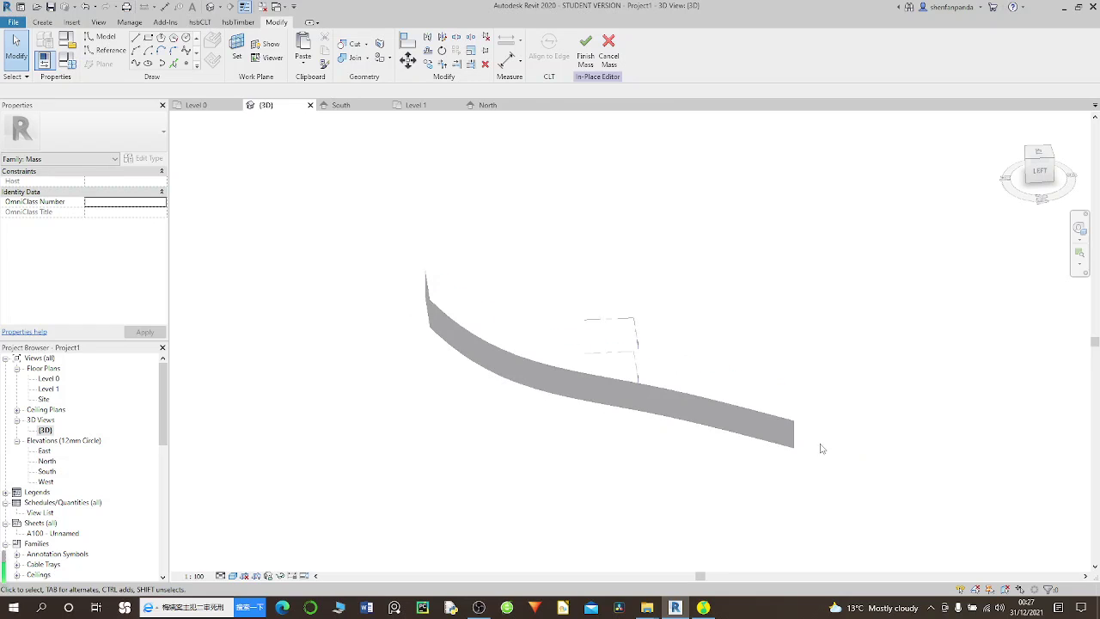
mouse_move(865, 475)
middle_mouse_down("shift")
mouse_move(796, 381)
mouse_move(790, 390)
middle_mouse_up("shift")
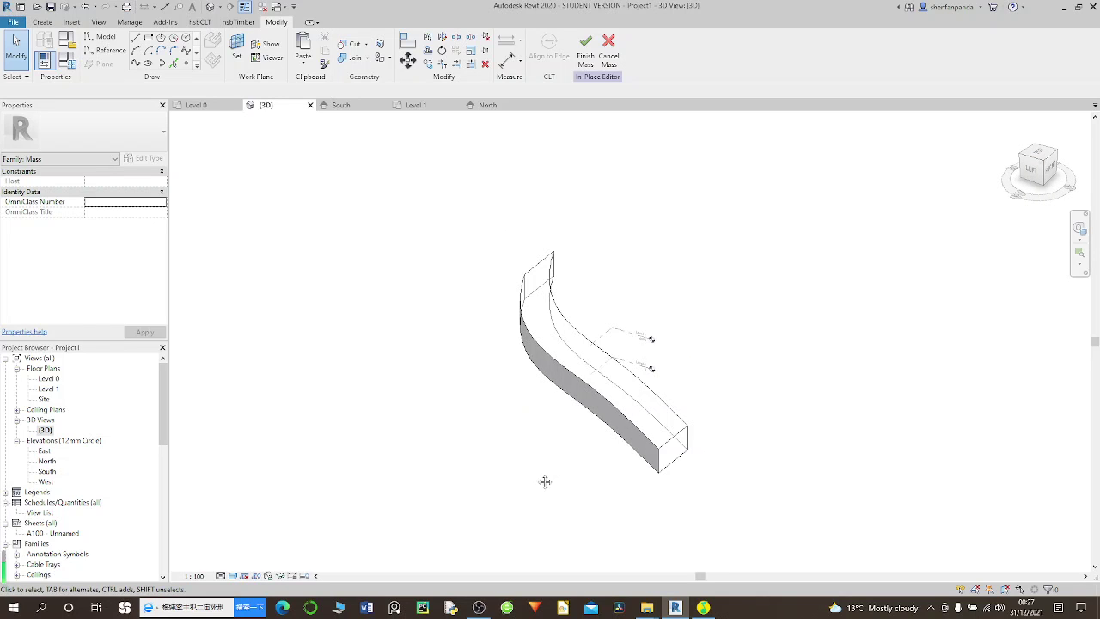
mouse_move(545, 481)
middle_mouse_down("shift")
mouse_move(572, 467)
mouse_move(602, 422)
middle_mouse_up("shift")
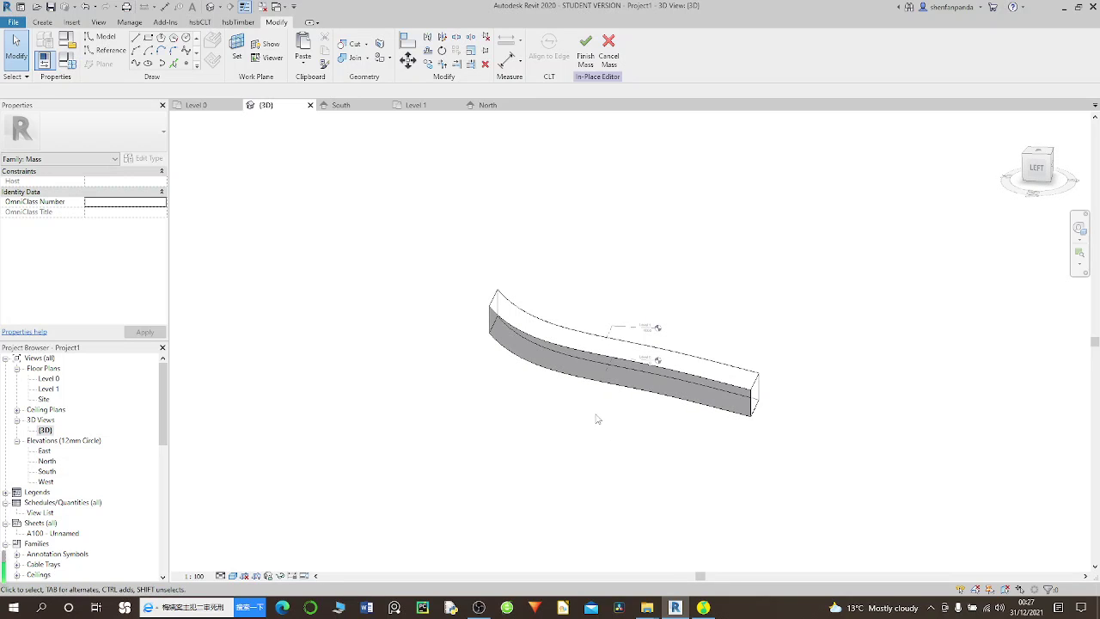
left_click(232, 576)
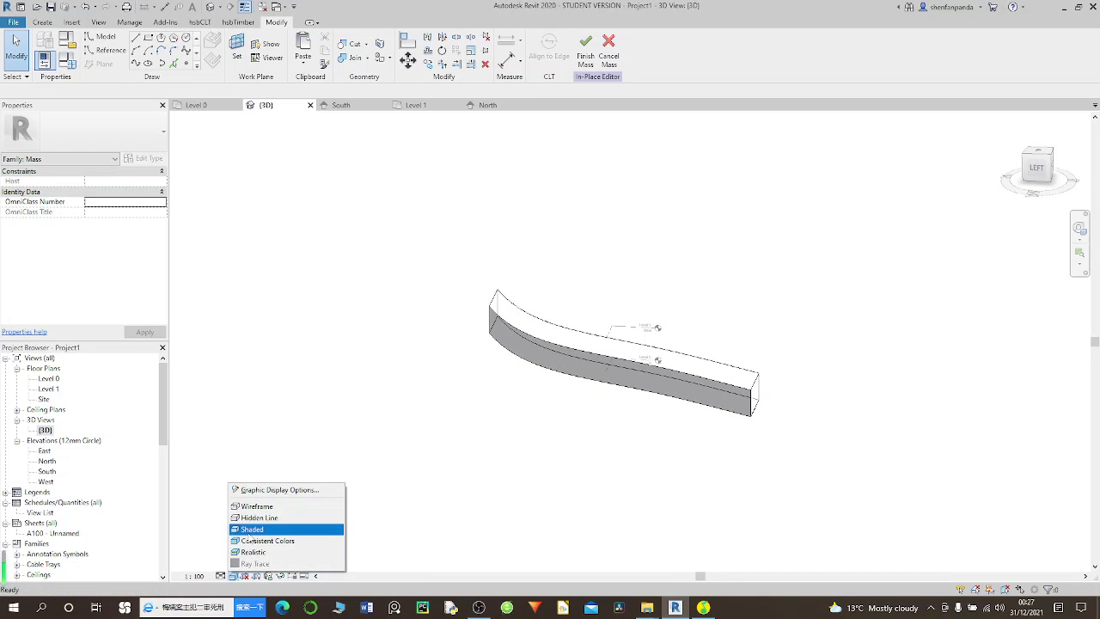
Step: Switch the view to the Realistic visual style and orbit the mass toward a front view
left_click(250, 530)
left_click(233, 576)
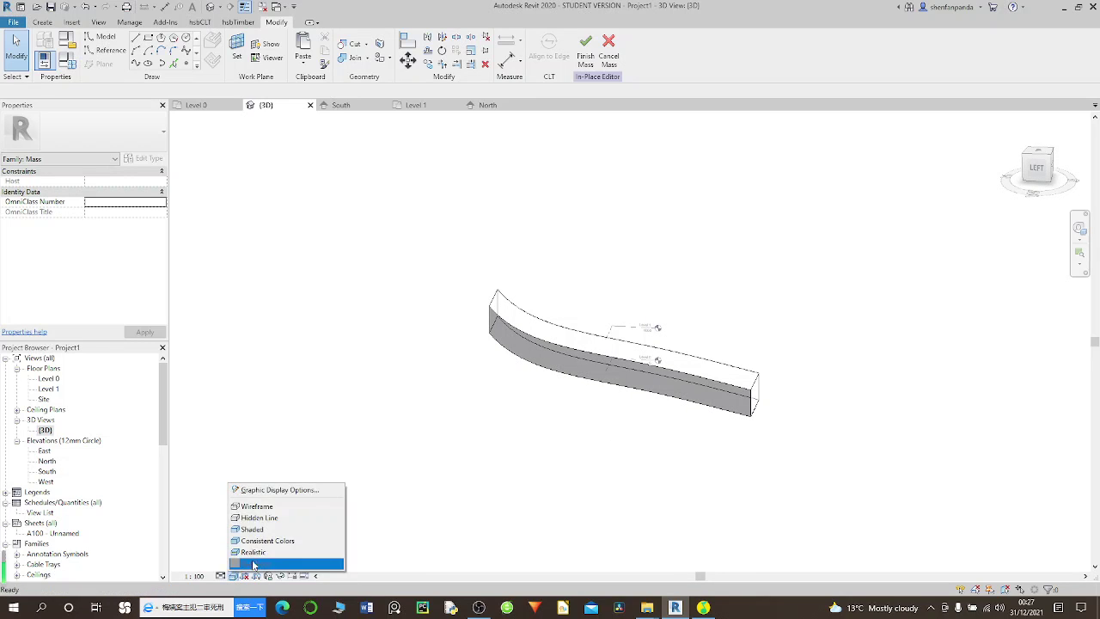
left_click(263, 551)
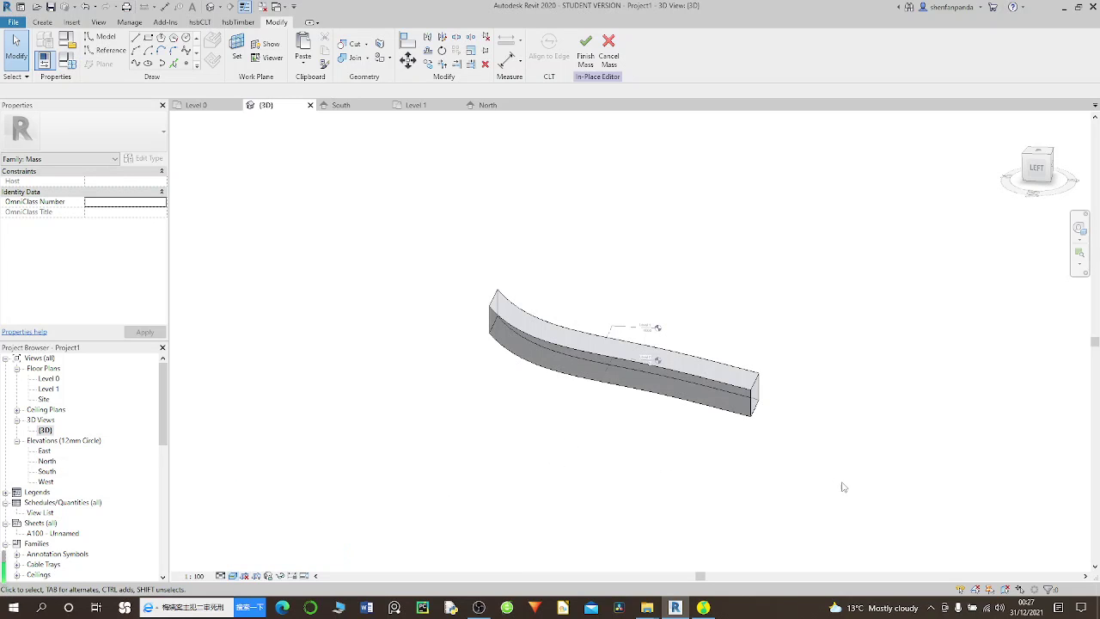
mouse_move(862, 479)
middle_mouse_down("shift")
mouse_move(574, 473)
mouse_move(748, 396)
mouse_move(793, 444)
mouse_move(782, 466)
mouse_move(788, 484)
mouse_move(801, 447)
mouse_move(911, 430)
mouse_move(741, 437)
mouse_move(773, 425)
mouse_move(847, 356)
mouse_move(948, 319)
mouse_move(921, 334)
mouse_move(985, 332)
middle_mouse_up("shift")
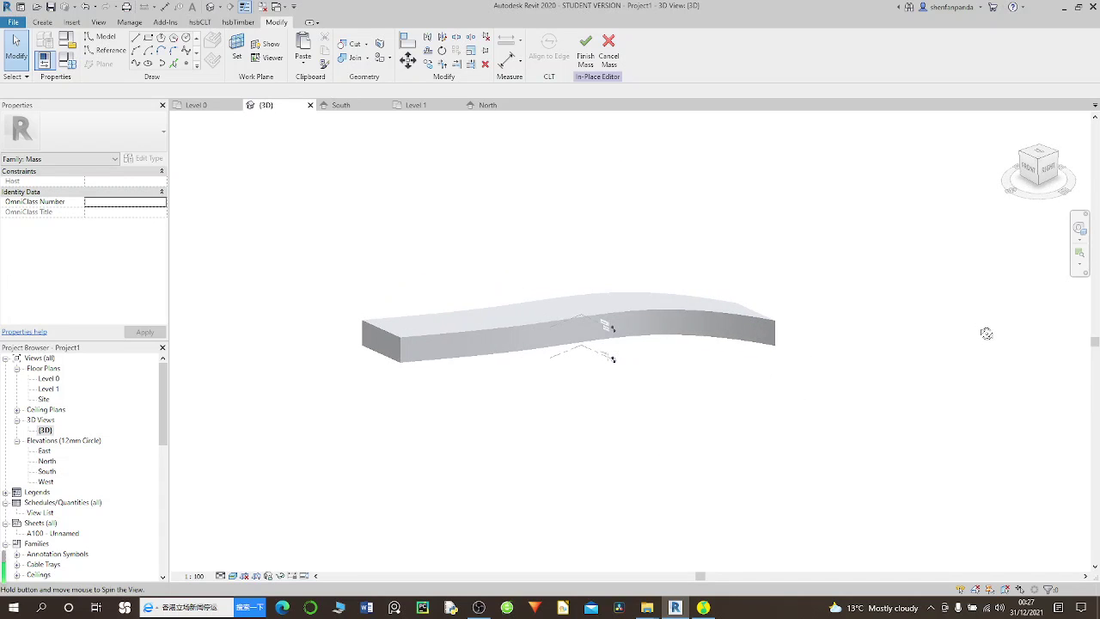
Step: Finish the in-place mass, view the slab from its other end, and select the curved solid
left_click(585, 60)
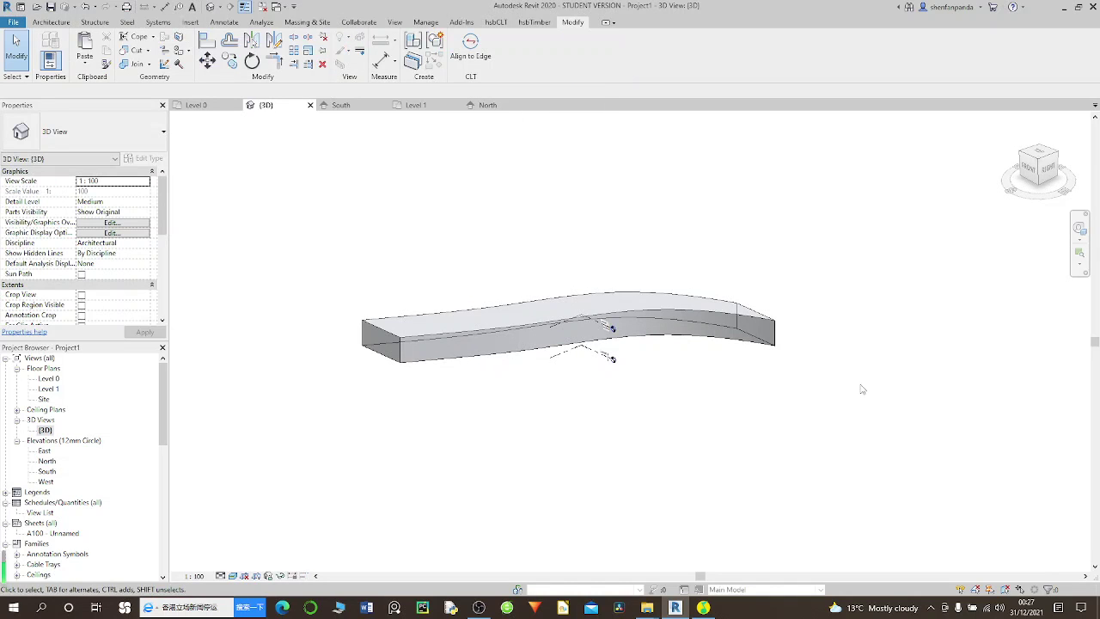
mouse_move(862, 389)
middle_mouse_down("shift")
mouse_move(803, 415)
mouse_move(567, 395)
mouse_move(655, 272)
mouse_move(781, 300)
mouse_move(771, 314)
mouse_move(622, 344)
mouse_move(551, 324)
middle_mouse_up("shift")
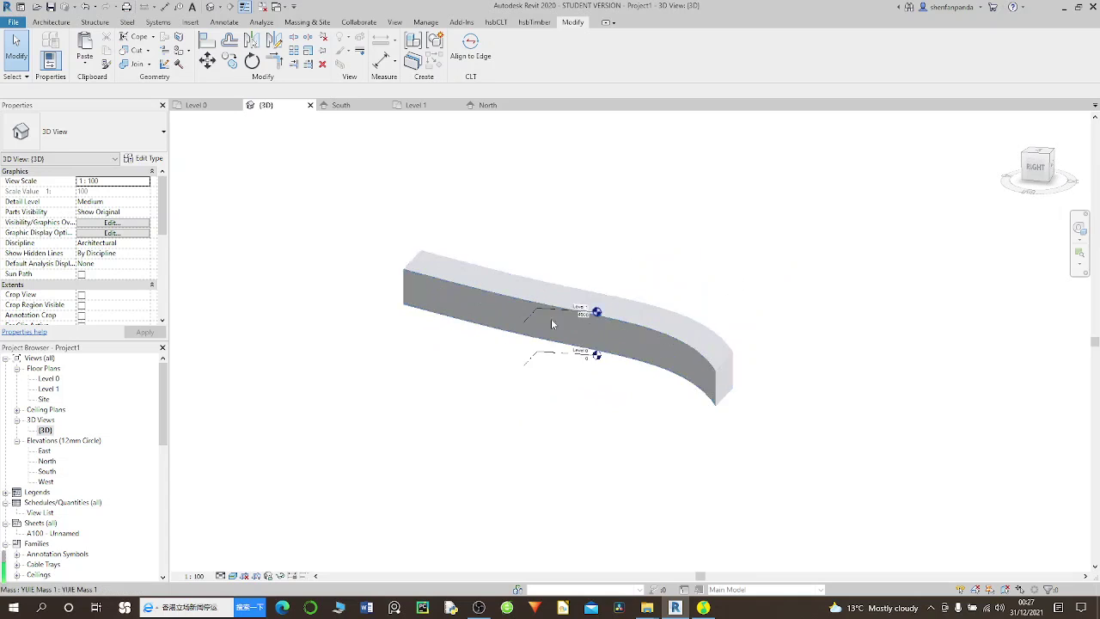
scroll(533, 306, "up", 2)
scroll(512, 289, "up", 2)
scroll(567, 330, "down", 2)
scroll(629, 372, "down", 2)
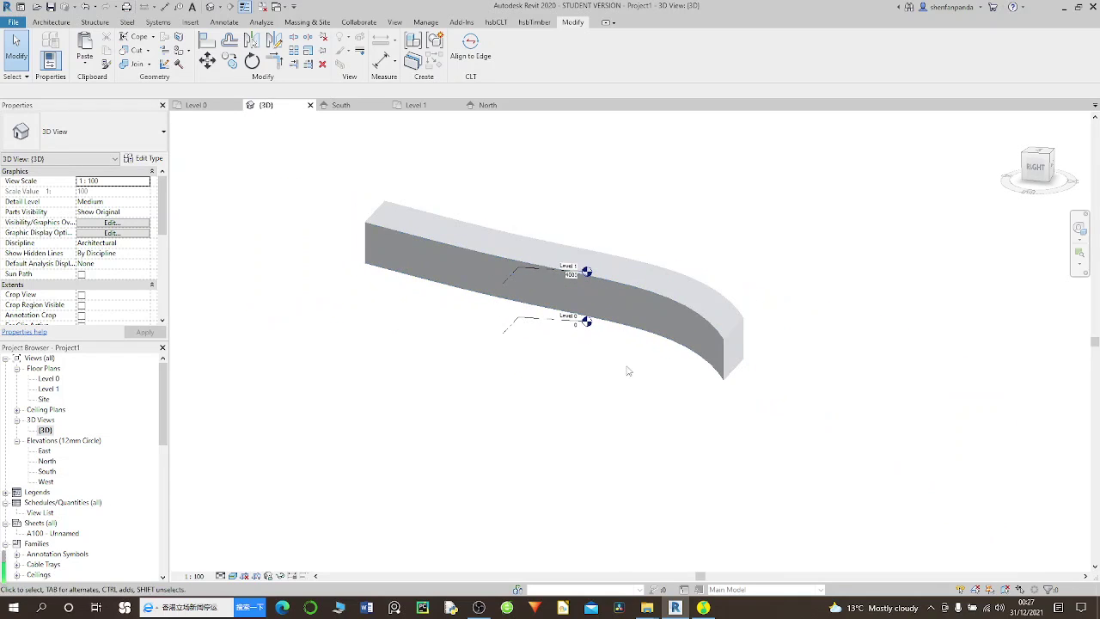
scroll(628, 371, "up", 2)
scroll(654, 361, "up", 2)
scroll(683, 355, "down", 2)
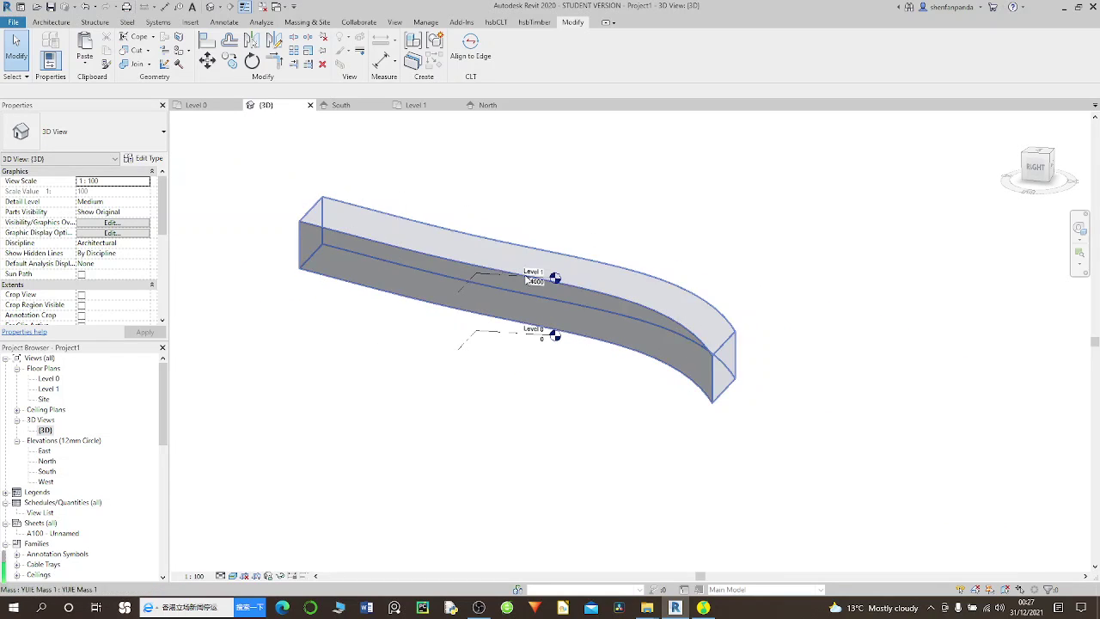
left_click(450, 264)
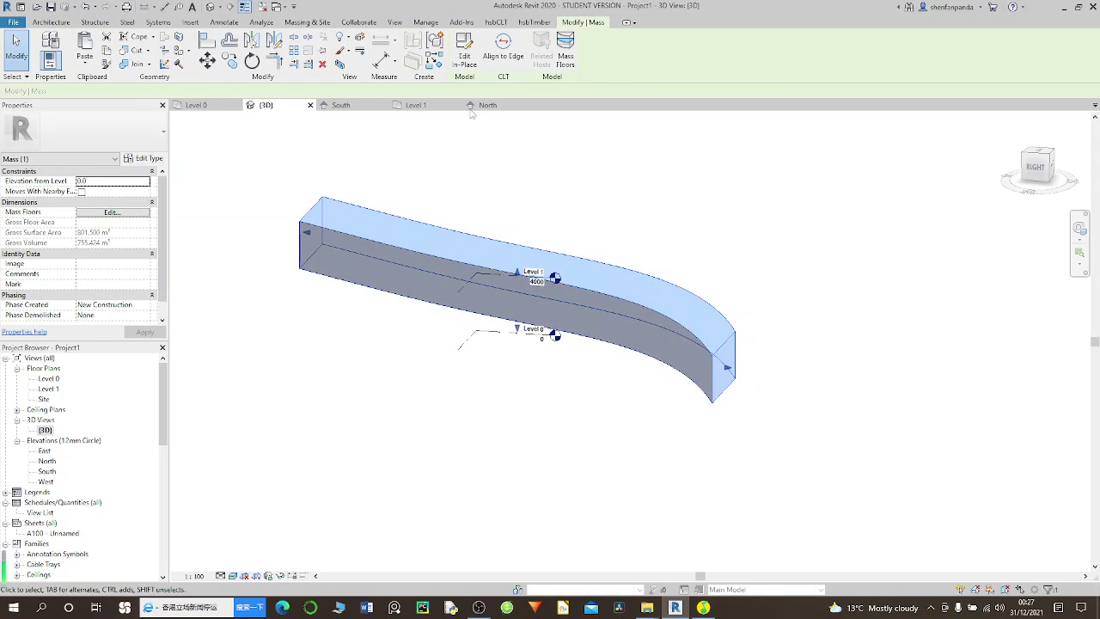
Step: Reopen the curved mass with Edit In-Place, reselecting it once, and dismiss the File menu
left_click(465, 60)
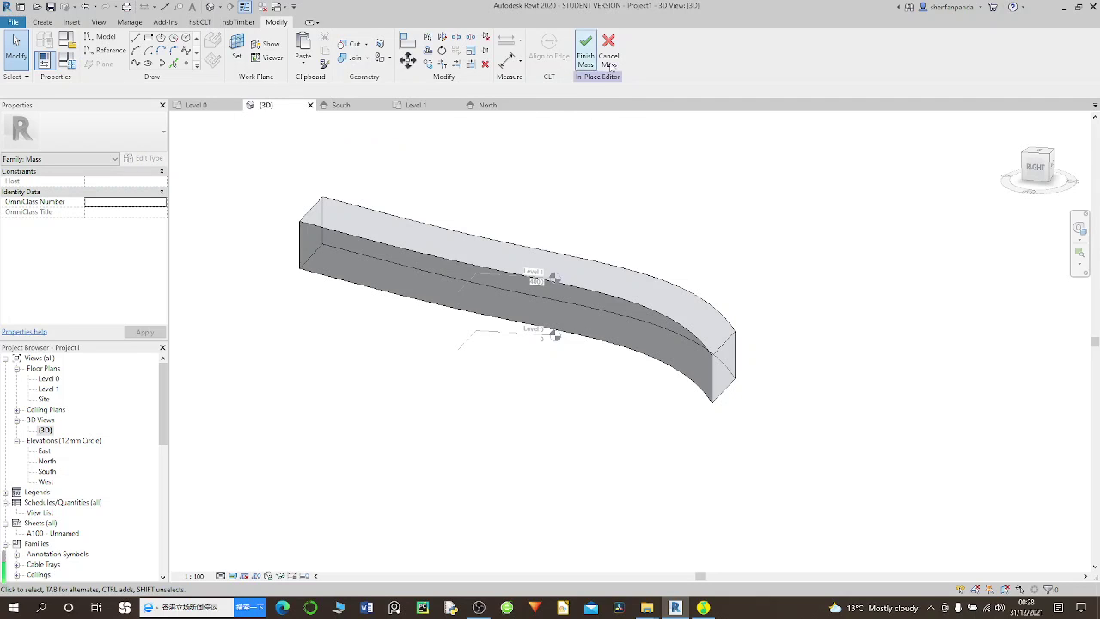
left_click(586, 52)
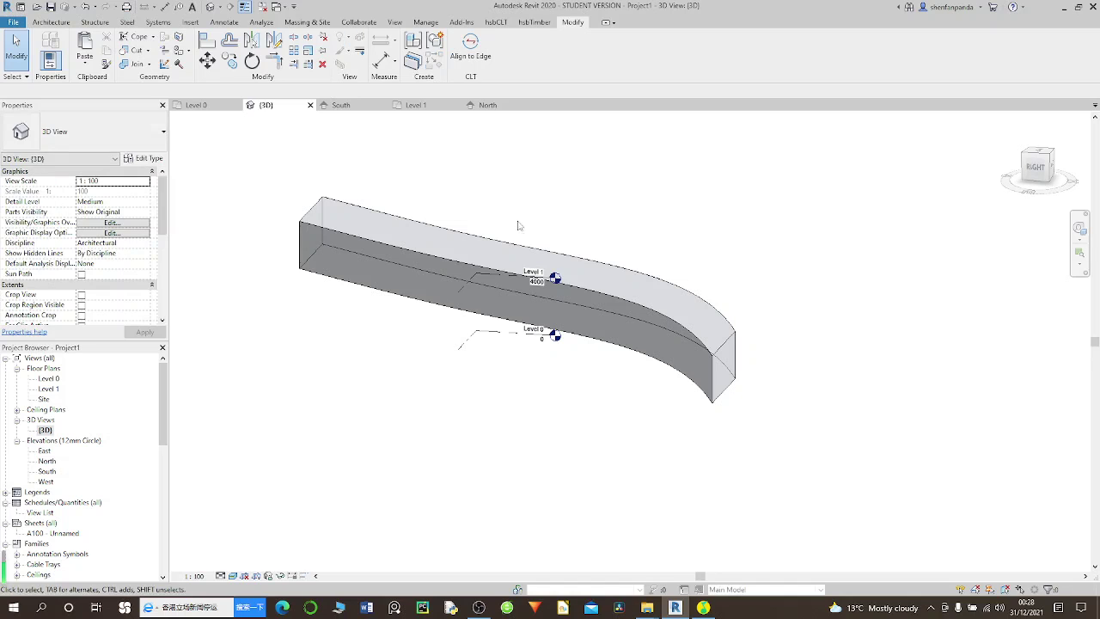
left_click(485, 243)
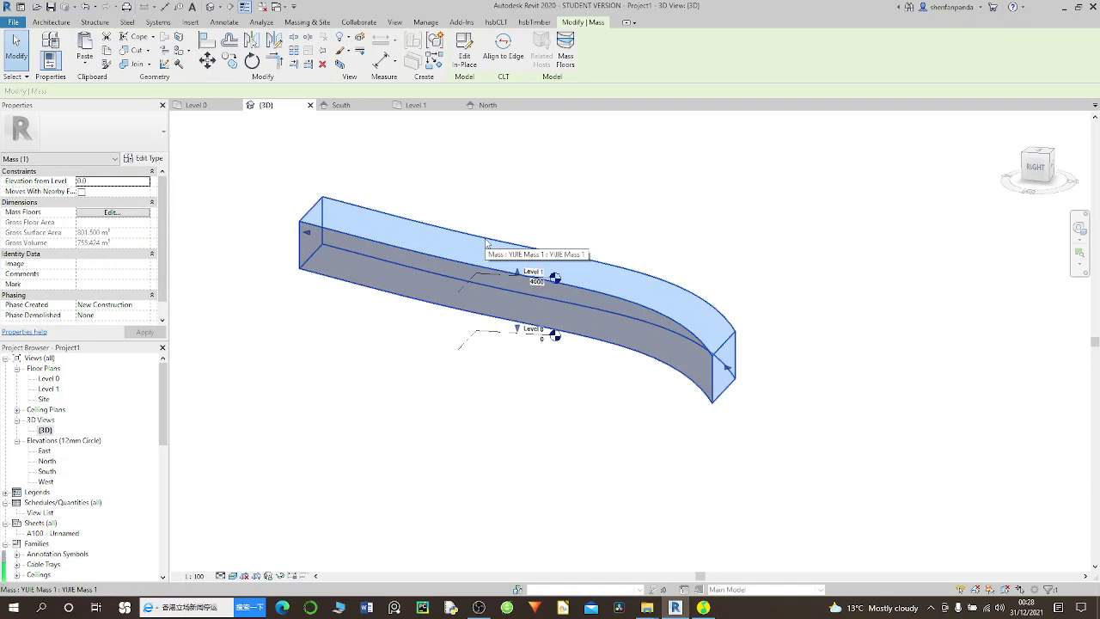
left_click(465, 57)
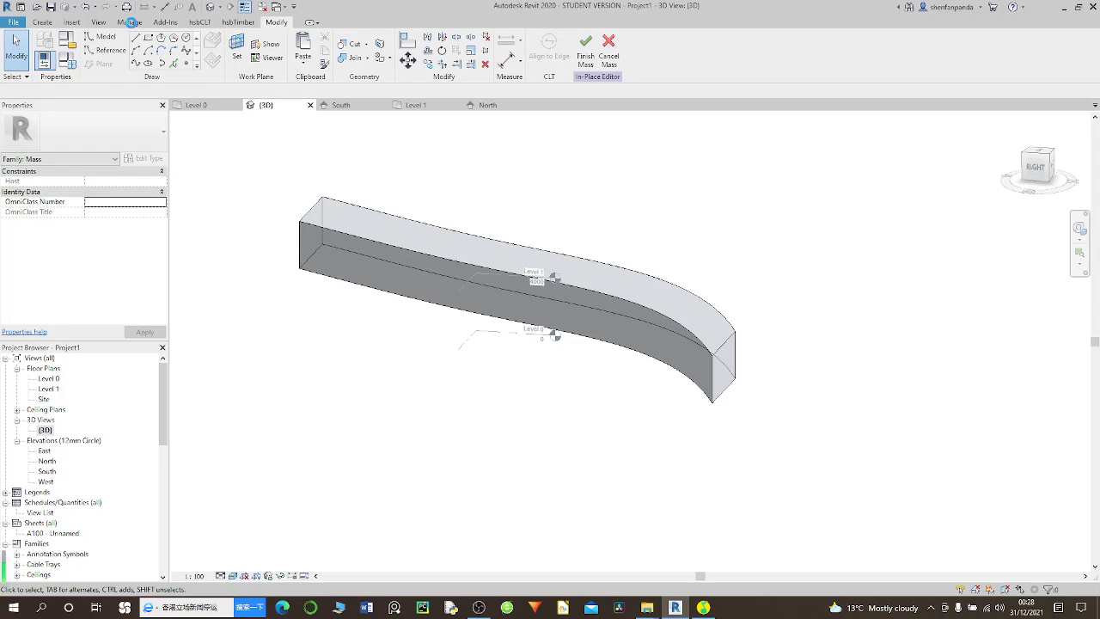
key("alt+f")
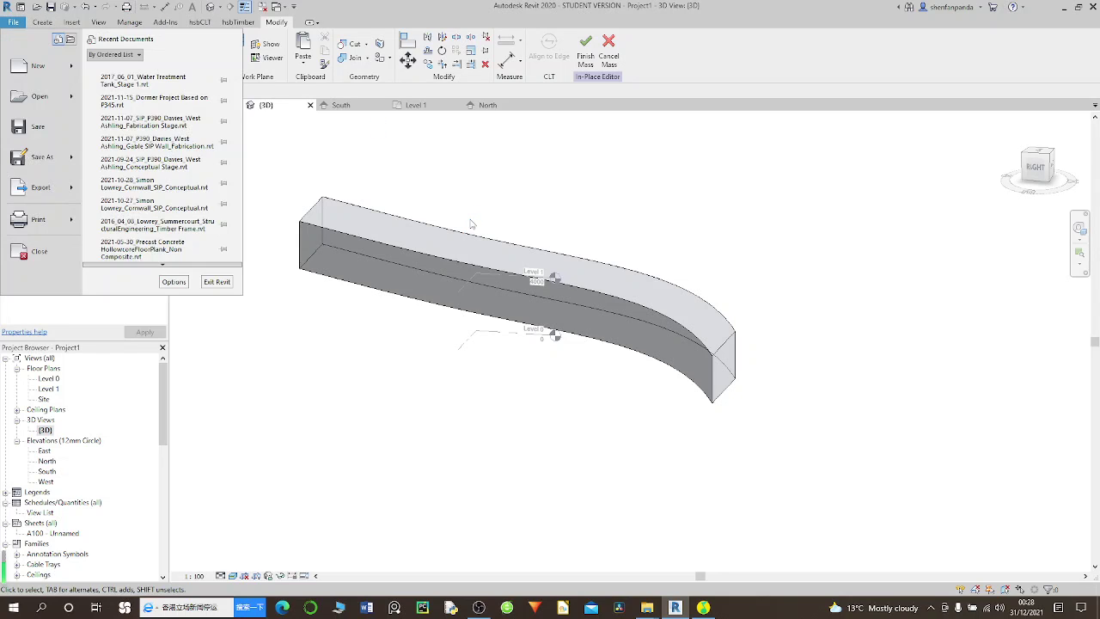
left_click(294, 330)
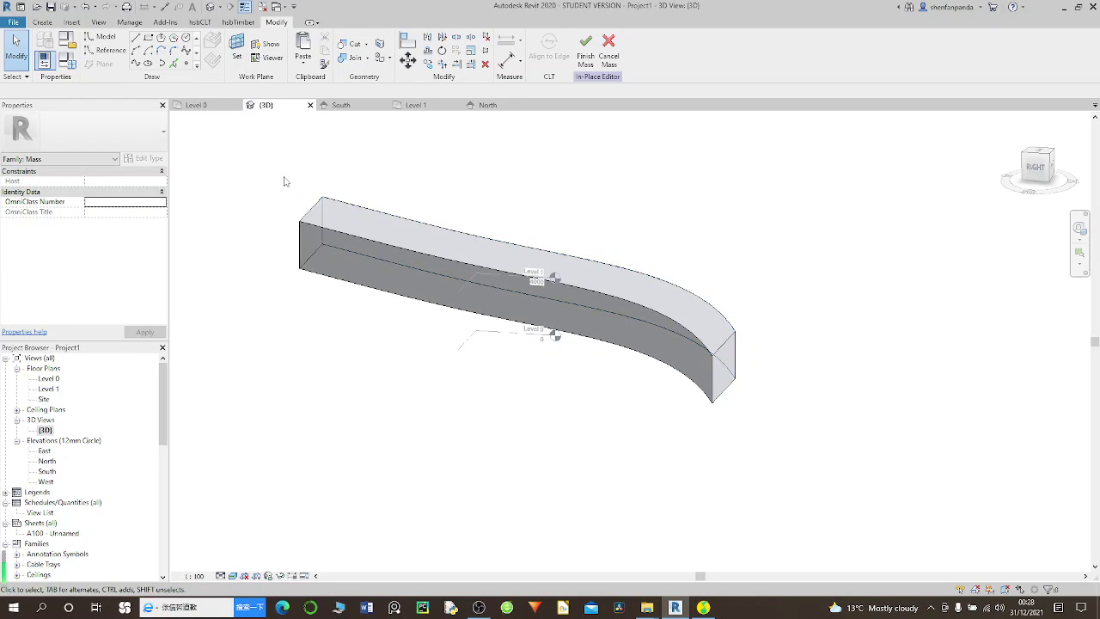
Step: In X-Ray, drag the form's path to nudge it slightly up and left, then select the whole form
left_click(311, 222)
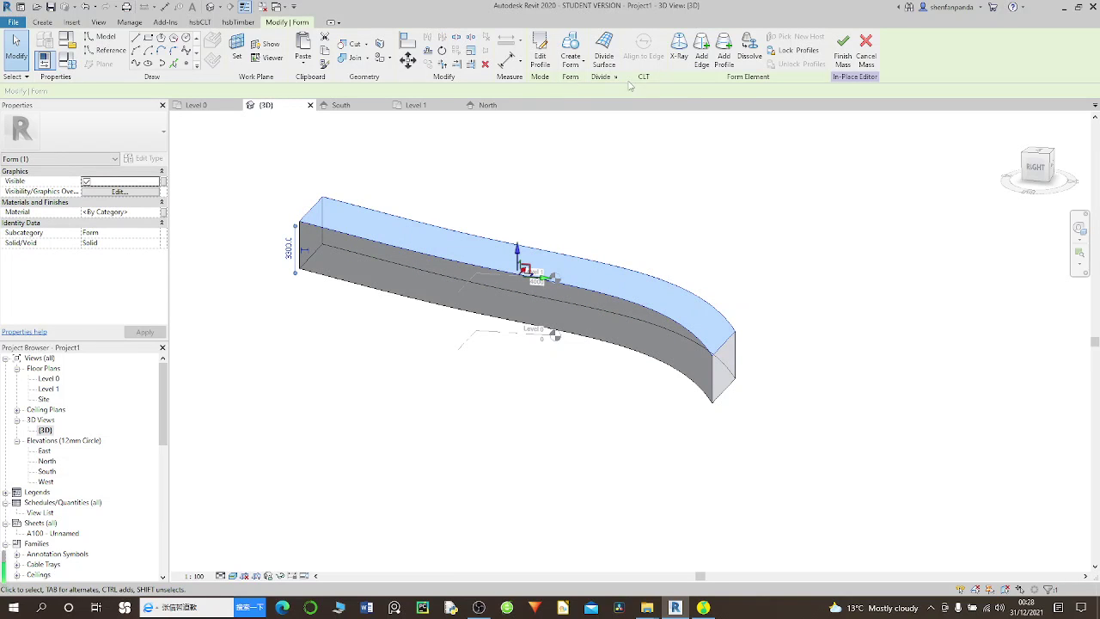
left_click(681, 59)
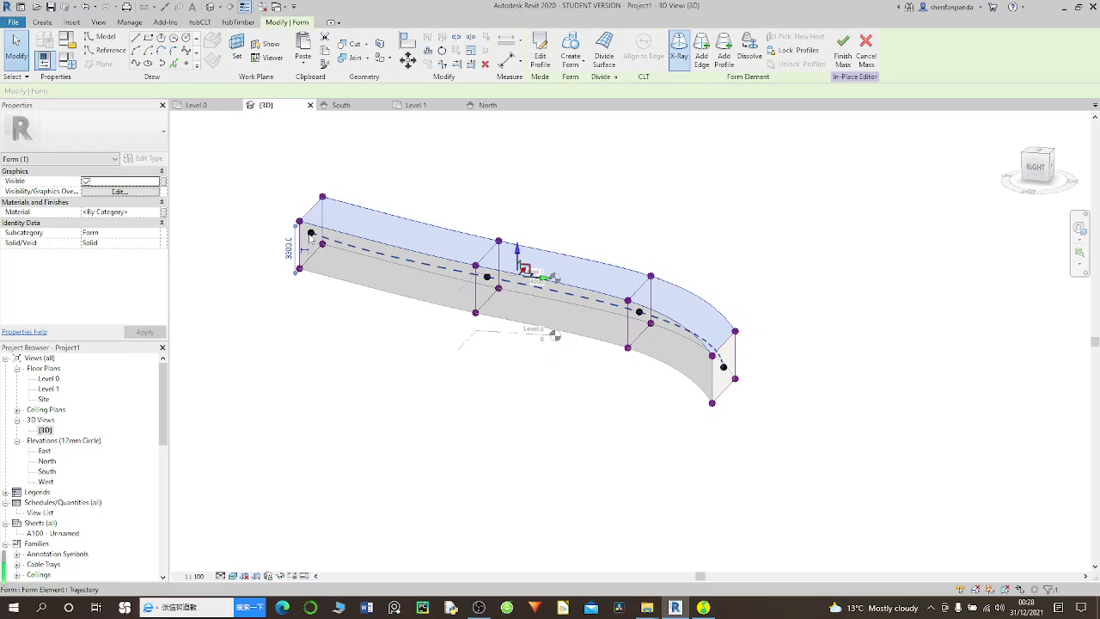
left_click(311, 234)
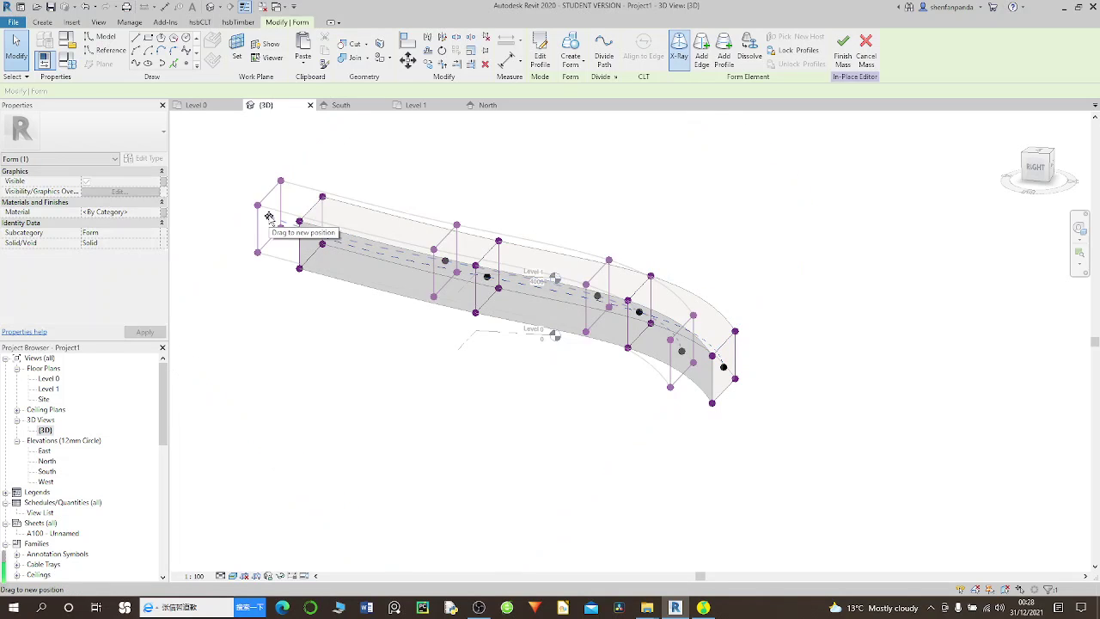
left_click_drag(269, 217, 270, 216)
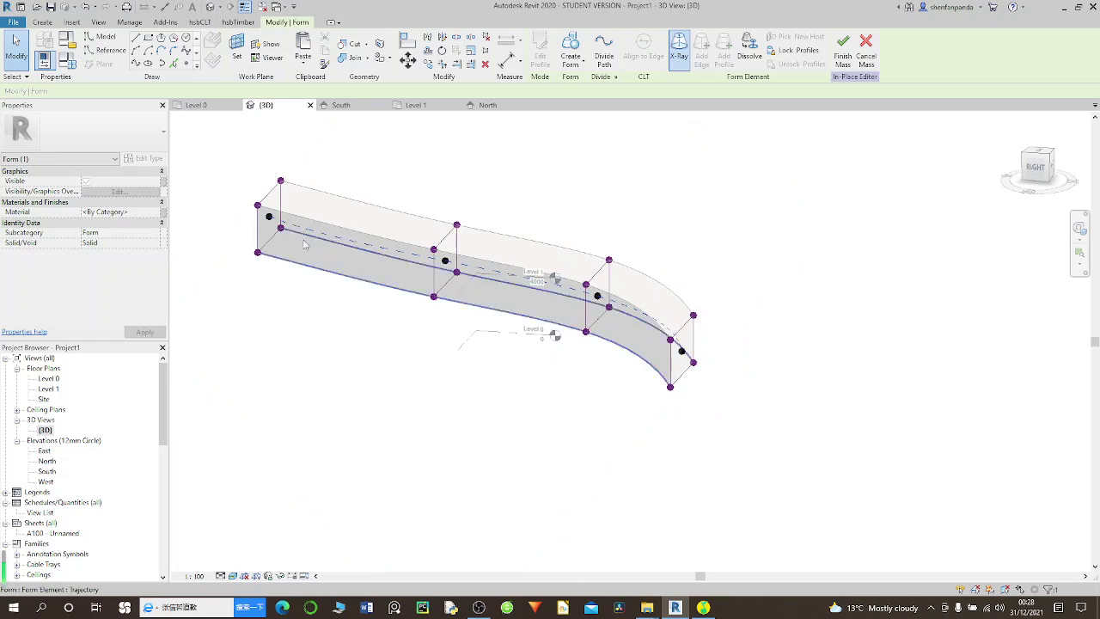
left_click(455, 316)
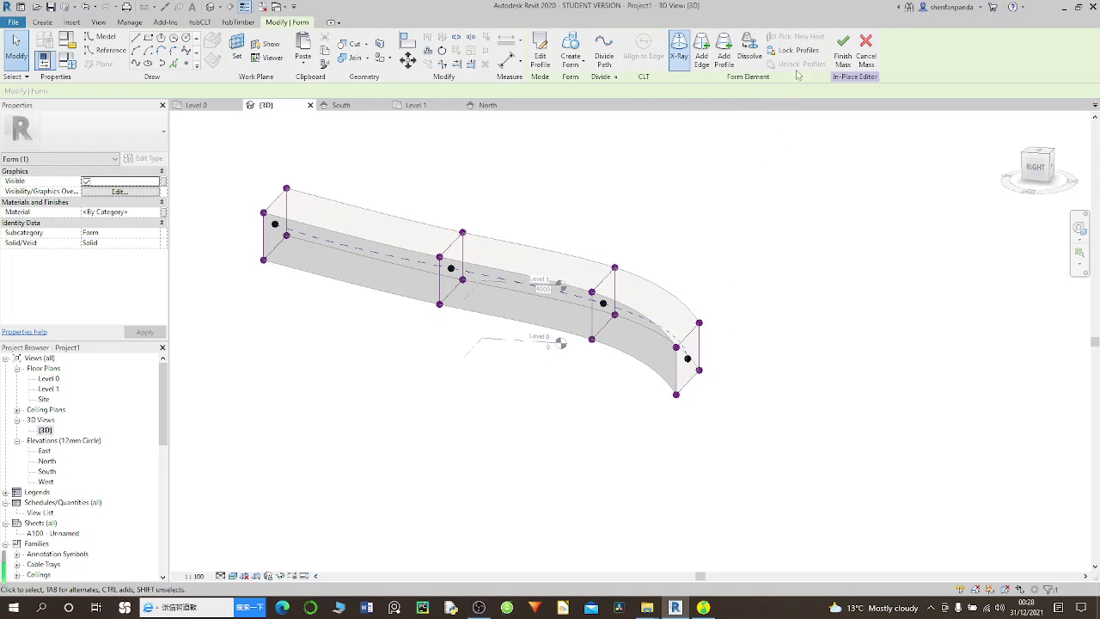
Step: Finish the mass, deselect it, and zoom and pan so the shaded solid fills the view
left_click(841, 53)
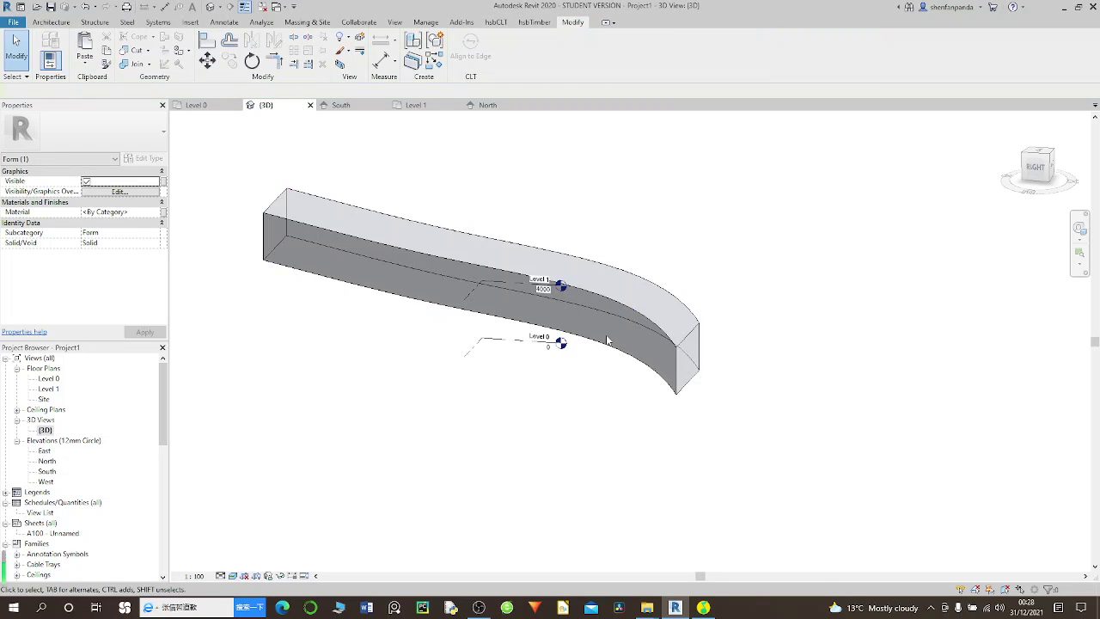
left_click(491, 392)
scroll(346, 273, "up", 2)
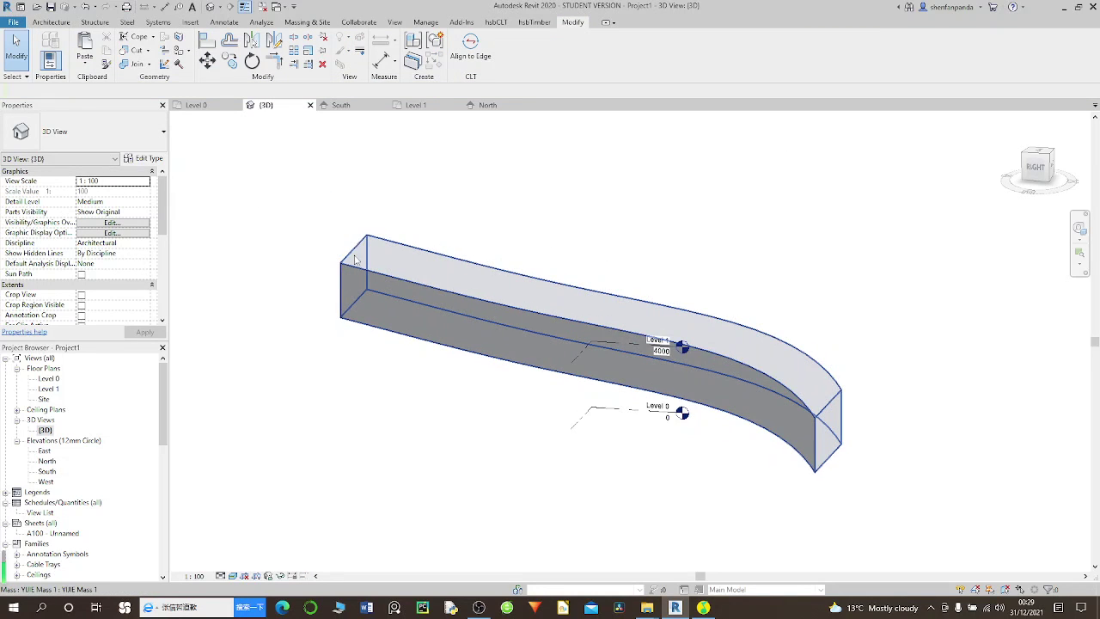
scroll(347, 279, "up", 2)
middle_click_drag(654, 522, 578, 454)
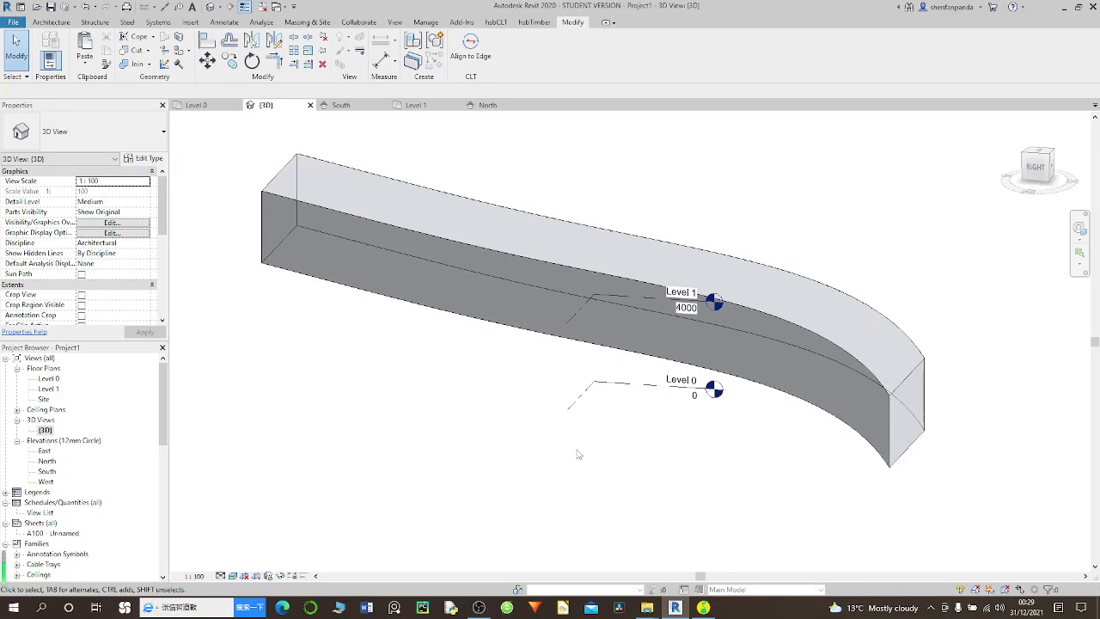